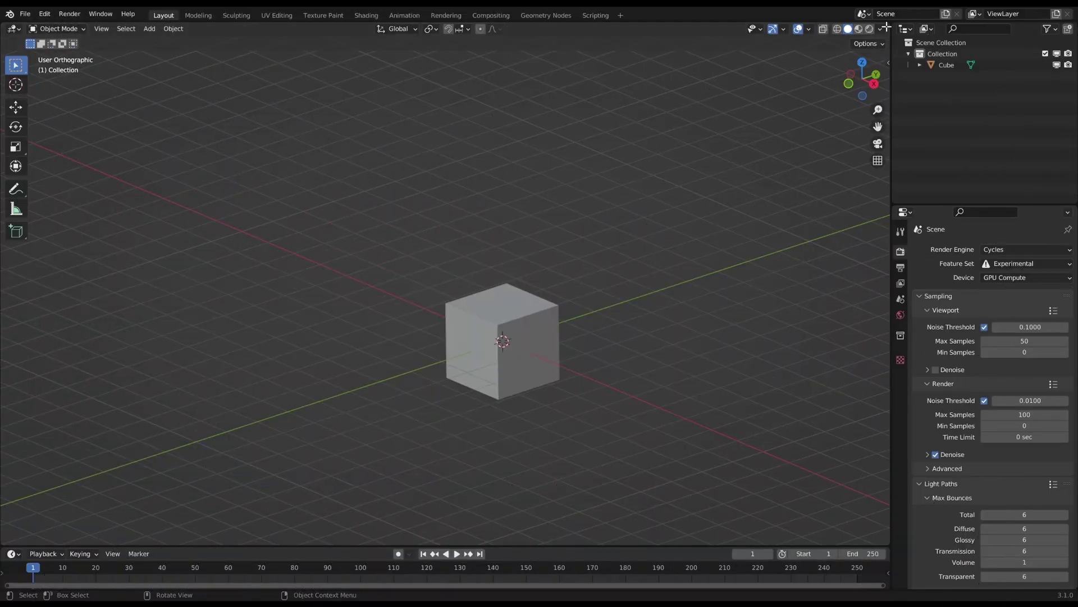
# Select the cube and make the right area a Geometry Node Editor with a new node group
pyautogui.click(201, 299)
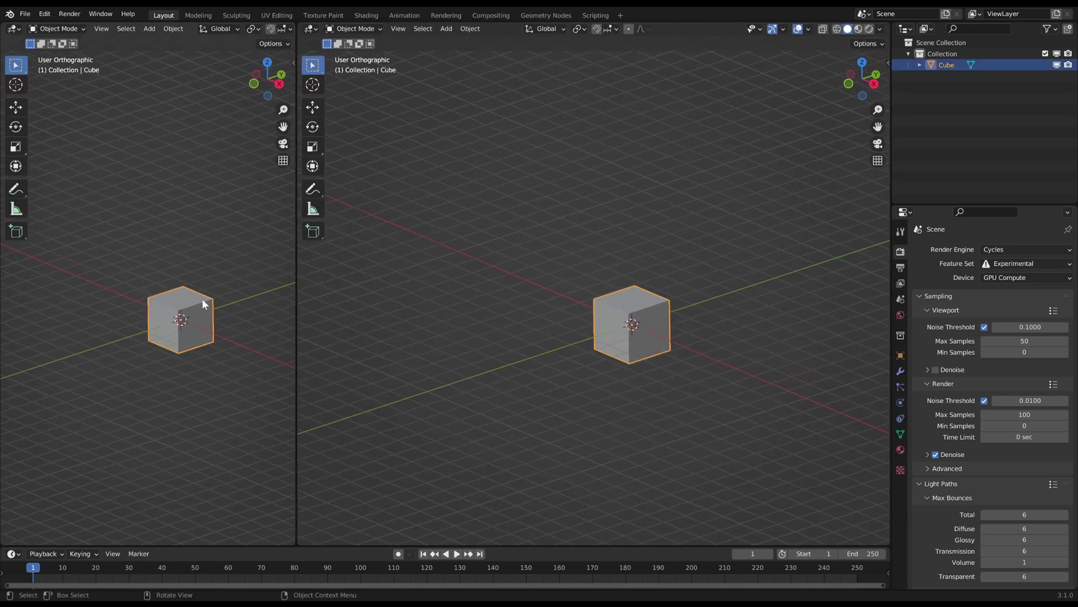
pyautogui.click(310, 29)
pyautogui.click(338, 122)
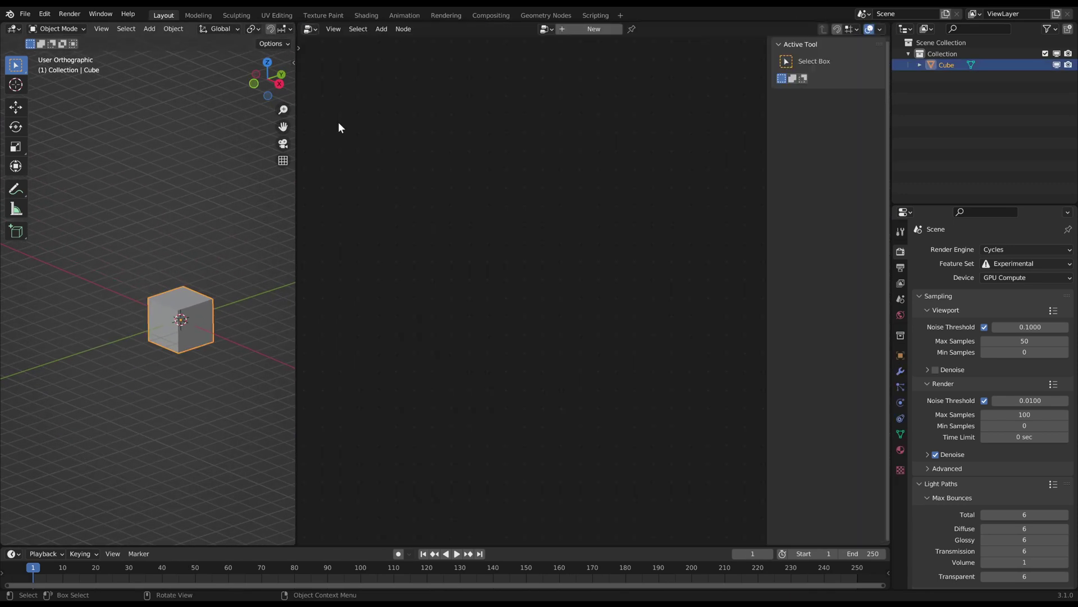
pyautogui.click(589, 32)
# Insert a Mesh Line with Offset Z 0 m before the Group Output
pyautogui.keyDown('ctrl'); pyautogui.moveTo(480, 278); pyautogui.dragTo(460, 352, button='right'); pyautogui.keyUp('ctrl')
pyautogui.click(419, 301)
pyautogui.scroll(-1, 463, 305)
pyautogui.press('g')
pyautogui.press('x')
pyautogui.click(403, 317)
pyautogui.hotkey('shift', 'a')
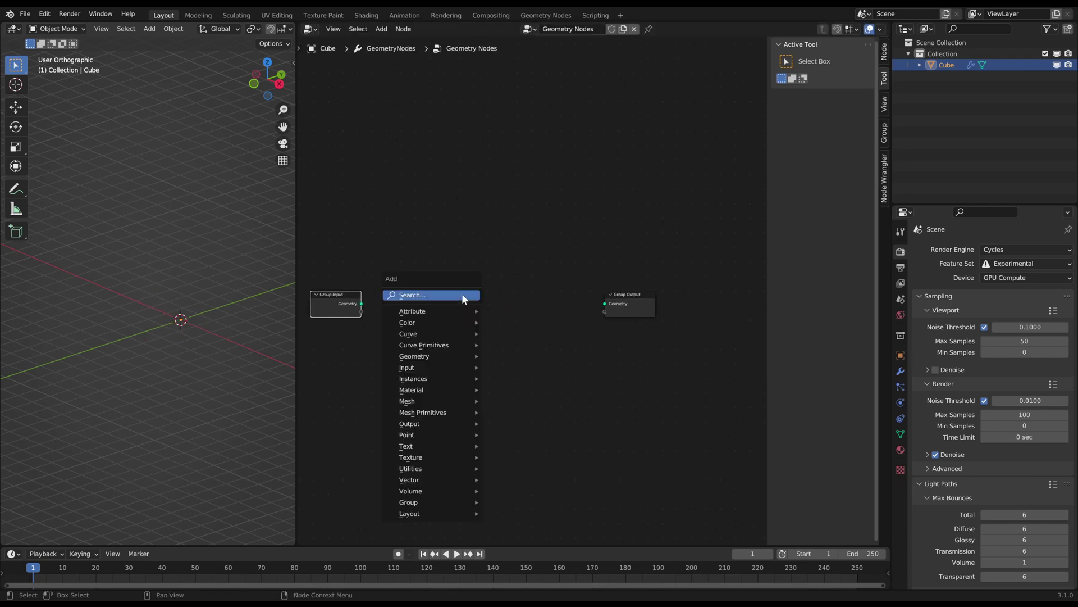
pyautogui.write('line')
pyautogui.press('Return')
pyautogui.click(434, 302)
pyautogui.moveTo(434, 302)
pyautogui.mouseDown()
pyautogui.moveTo(604, 303)
pyautogui.moveTo(424, 296)
pyautogui.mouseUp()
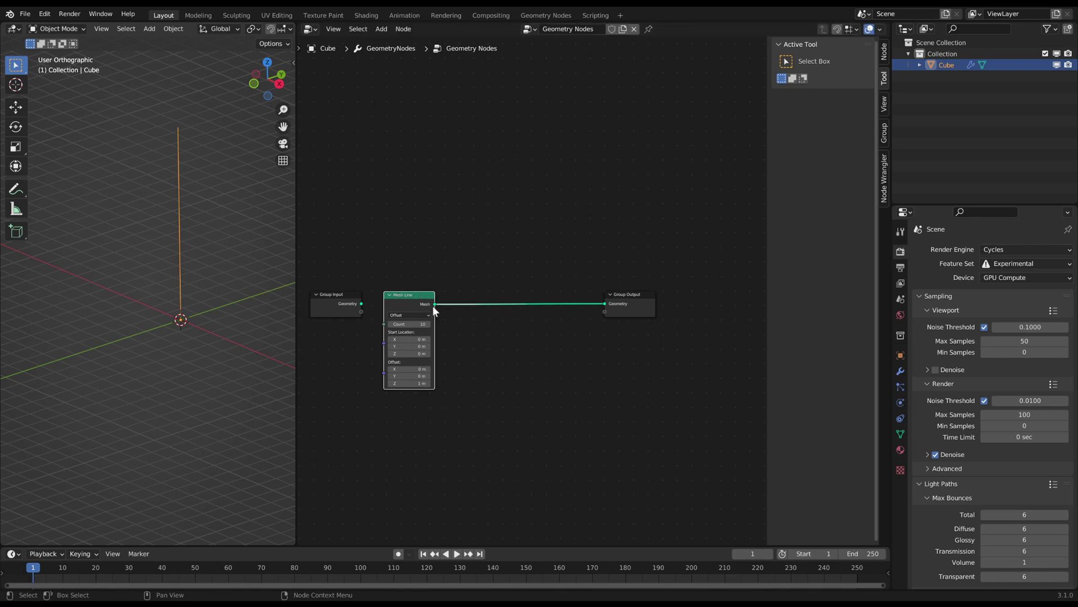
pyautogui.hotkey('ctrl', 'z')
# Add Instance on Points with a 0.15 m radius Ico Sphere as the instance
pyautogui.hotkey('shift', 'a')
pyautogui.write('instance on po')
pyautogui.press('Return')
pyautogui.click(530, 262)
pyautogui.hotkey('shift', 'a')
pyautogui.write('ico sph')
pyautogui.press('Return')
pyautogui.click(497, 332)
pyautogui.moveTo(502, 331); pyautogui.dragTo(524, 305)
pyautogui.press('Return')
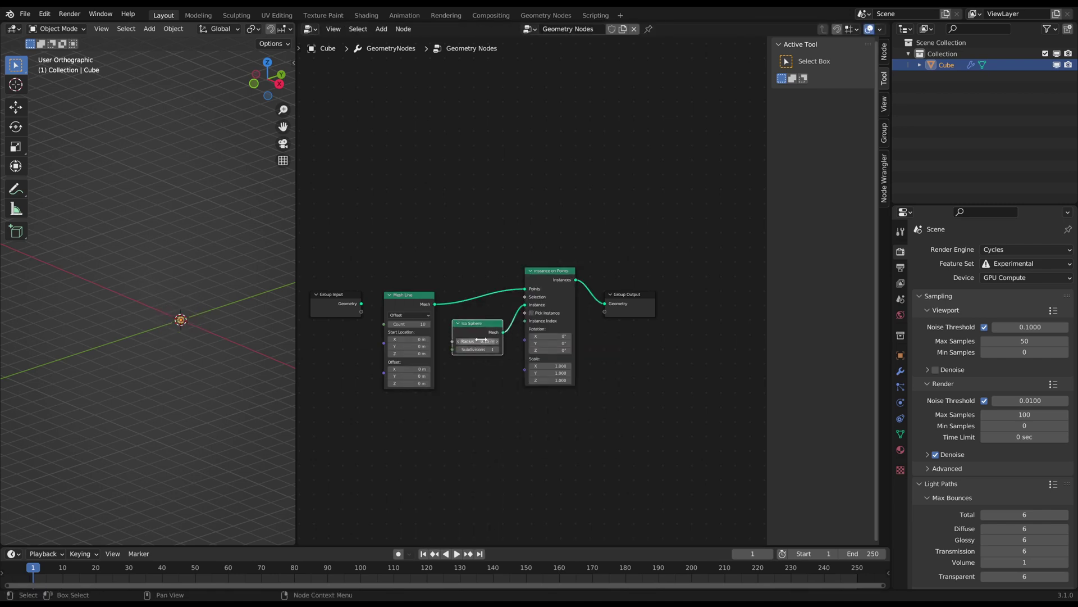
# Move Group Output right, hide the side panel, and insert Rotate Instances before it
pyautogui.moveTo(650, 321); pyautogui.dragTo(605, 318)
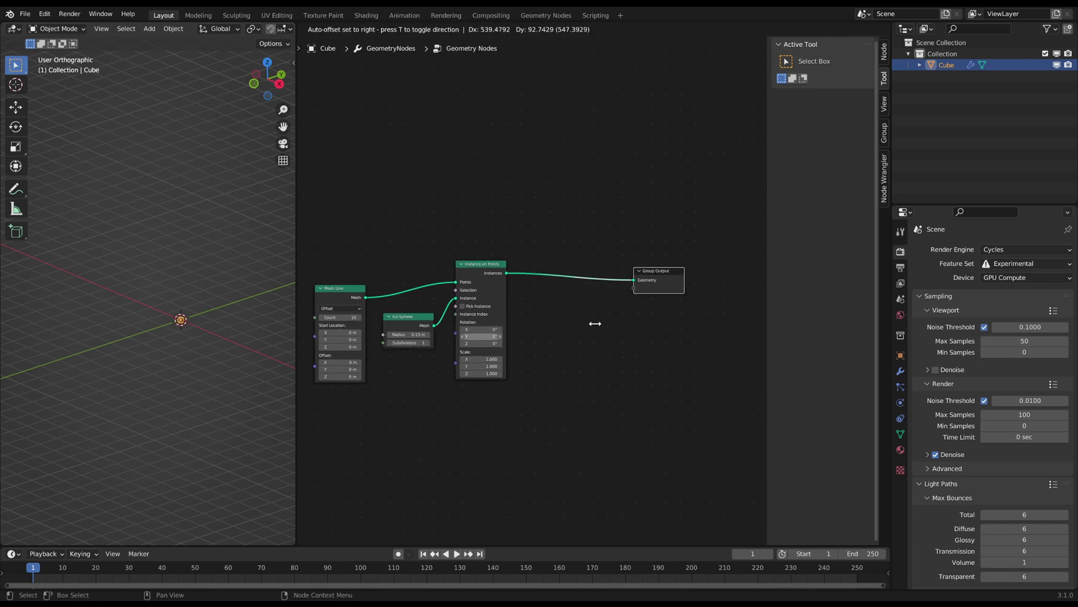
pyautogui.press('n')
pyautogui.hotkey('shift', 'a')
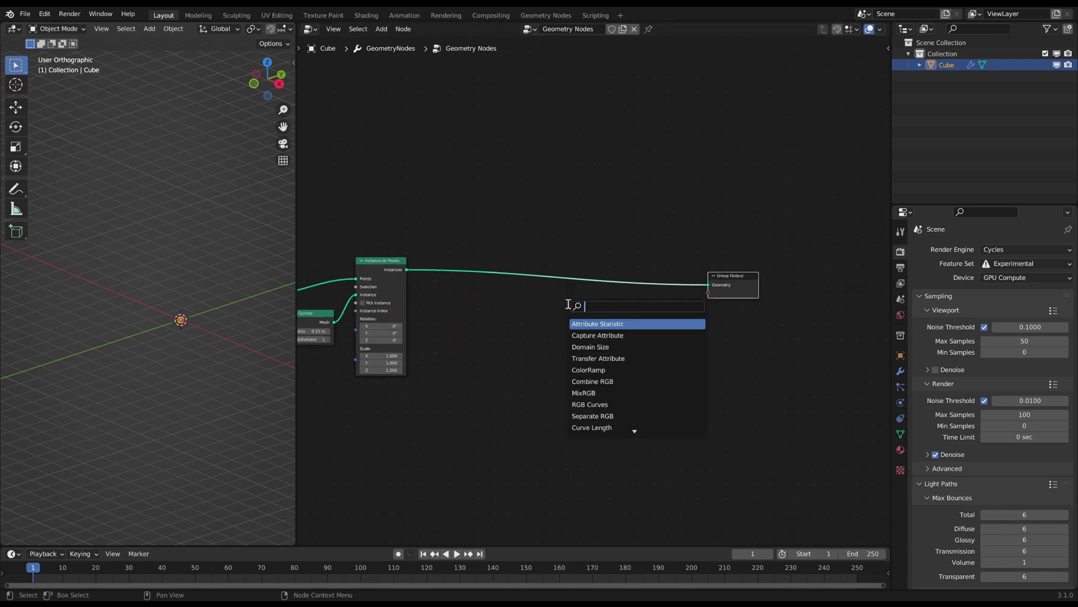
pyautogui.write('rotate')
pyautogui.press('Return')
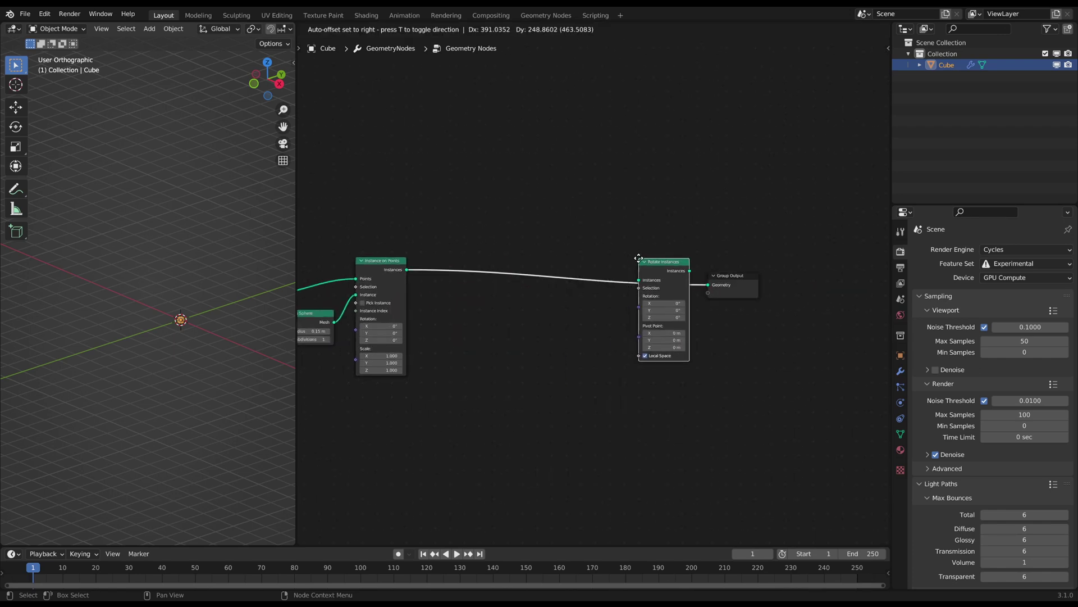
pyautogui.click(684, 251)
# Add a Random Value node linked to the Rotate Instances Rotation input
pyautogui.hotkey('shift', 'a')
pyautogui.write('random v')
pyautogui.press('Return')
pyautogui.click(582, 314)
pyautogui.moveTo(626, 300); pyautogui.dragTo(684, 296)
pyautogui.moveTo(600, 337); pyautogui.dragTo(624, 337)
# Add a Math node set to Multiply with values 1.0 and 0.07
pyautogui.hotkey('shift', 'a')
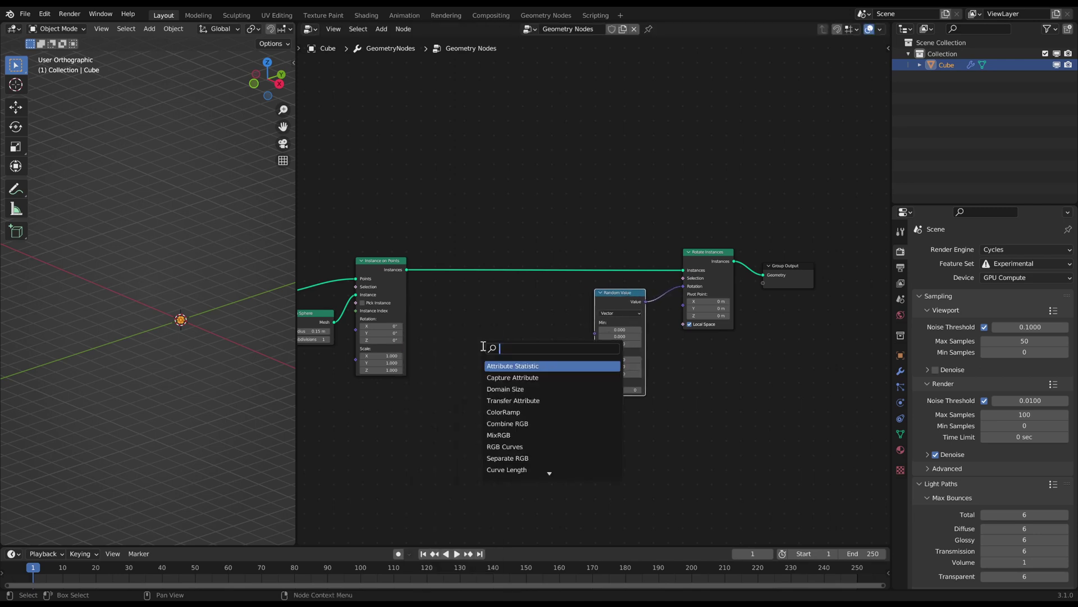
pyautogui.write('math')
pyautogui.press('Return')
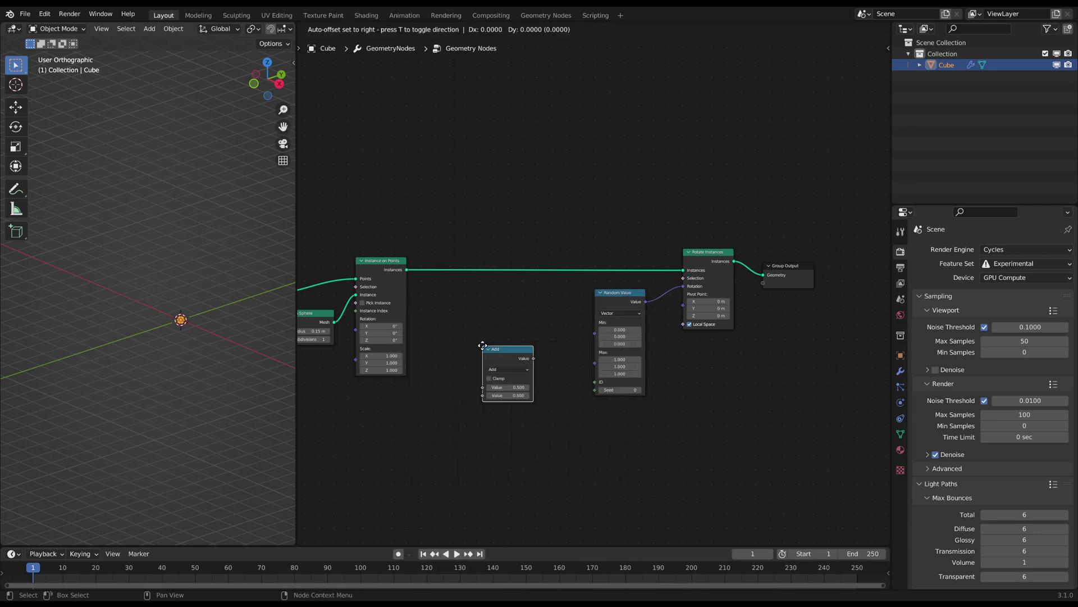
pyautogui.click(457, 309)
pyautogui.click(456, 345)
pyautogui.click(446, 329)
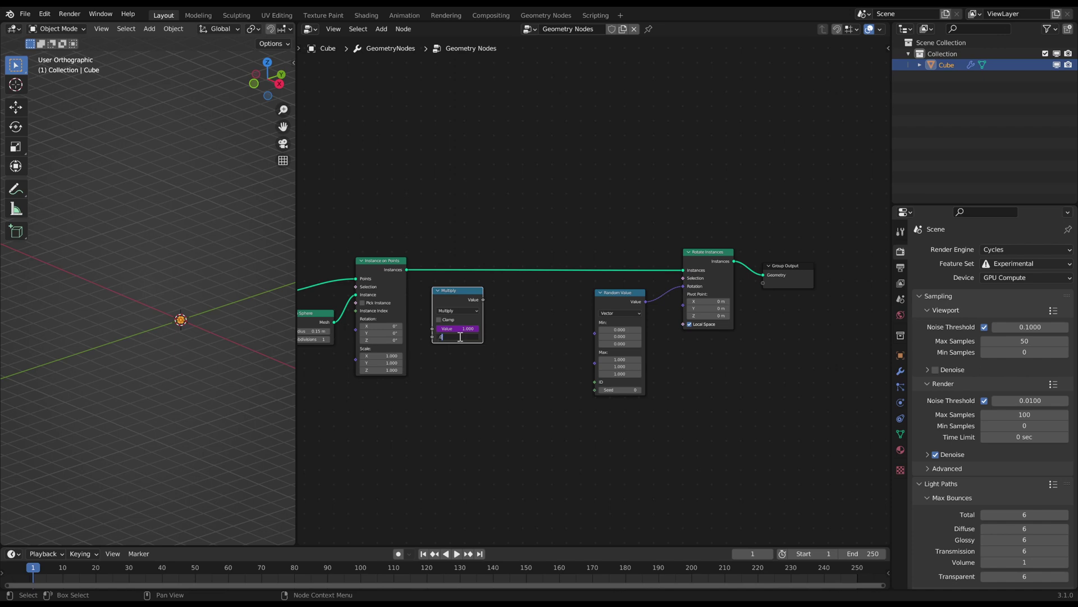
pyautogui.press('g')
pyautogui.click(524, 308)
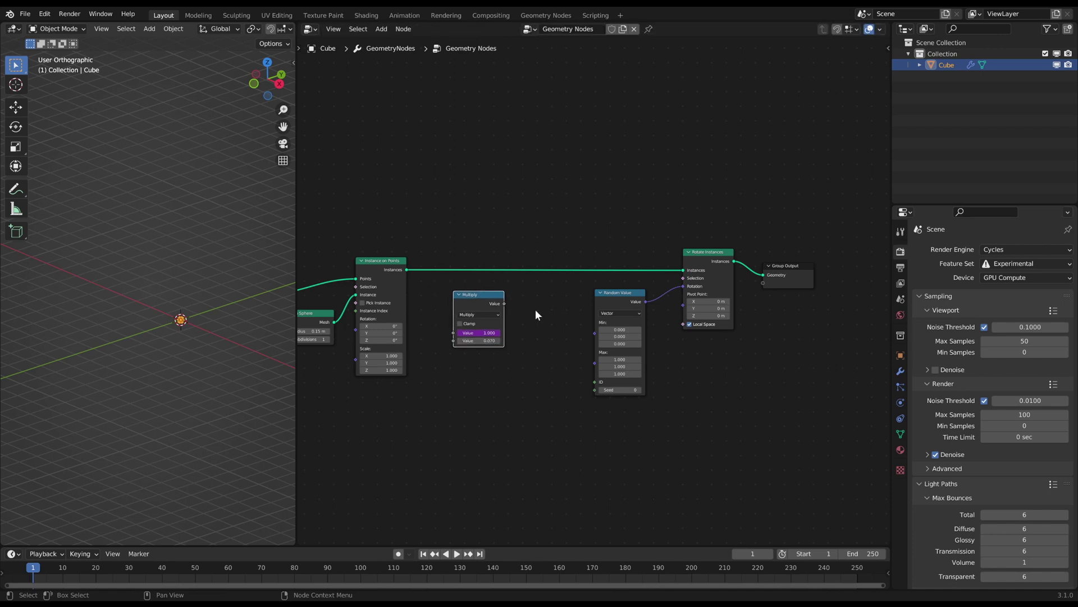
# Add a Math Add node (0.5) after Multiply, linked into Random Value Min
pyautogui.hotkey('shift', 'a')
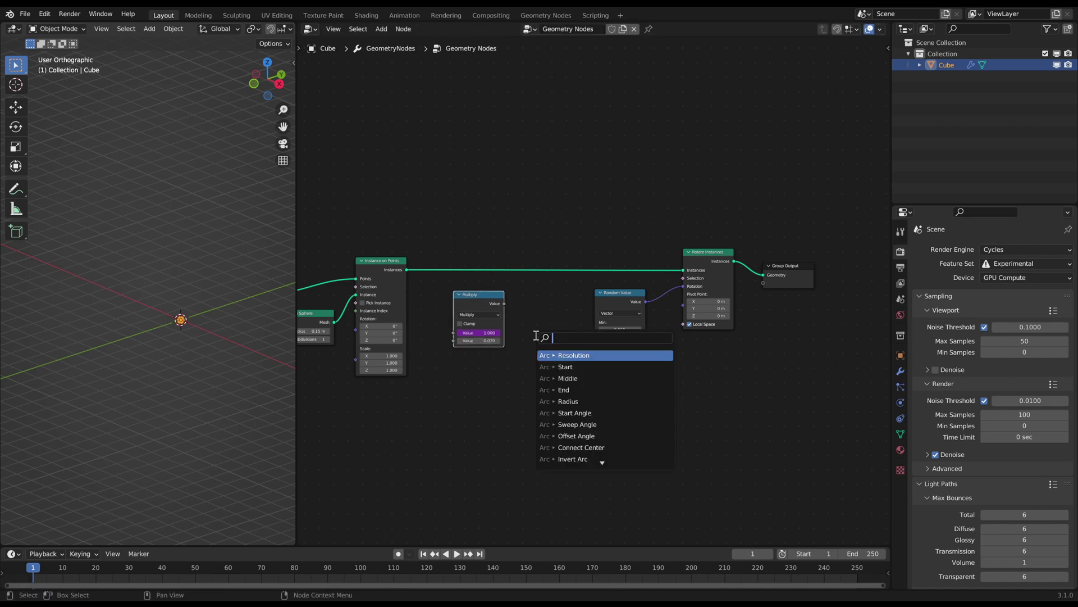
pyautogui.write('math')
pyautogui.press('Return')
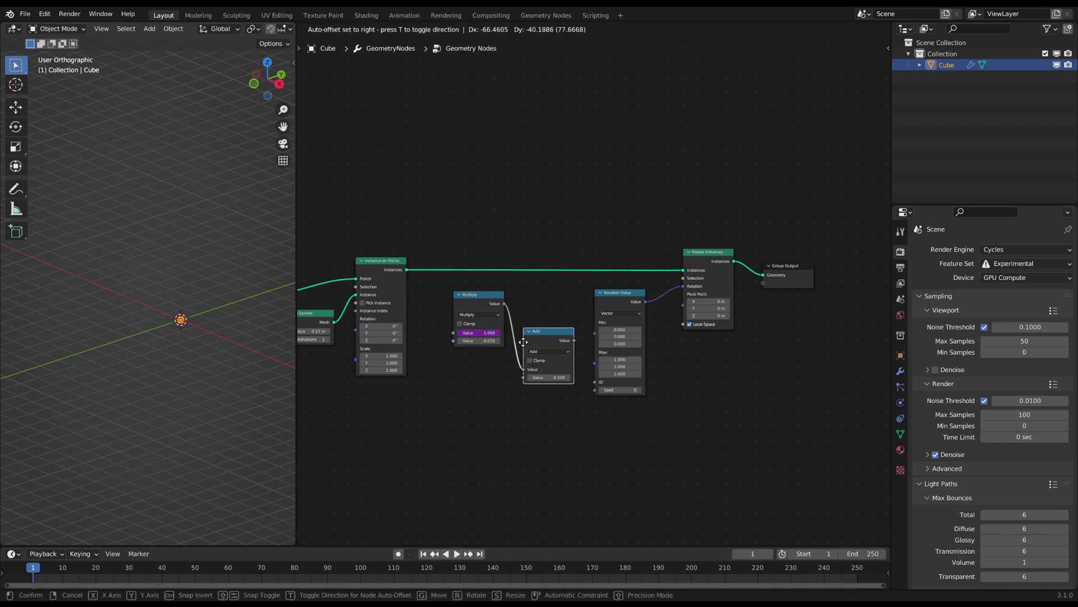
pyautogui.click(492, 391)
pyautogui.moveTo(493, 391); pyautogui.dragTo(531, 359, button='middle')
pyautogui.moveTo(624, 289); pyautogui.dragTo(644, 282)
# Add an Index node and a duplicate of the Multiply node below the original
pyautogui.hotkey('shift', 'a')
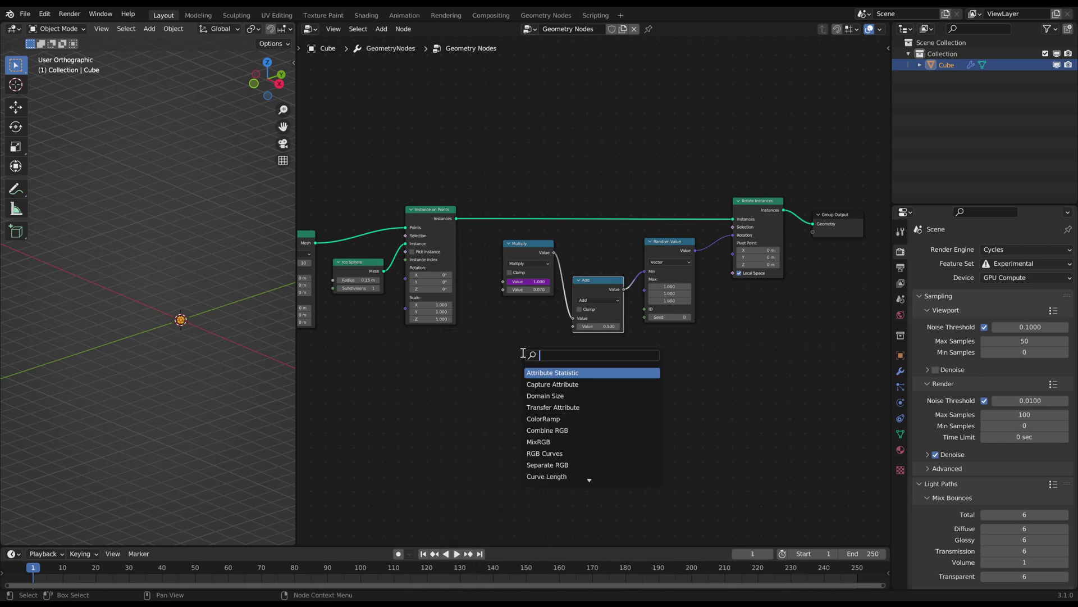
pyautogui.write('index')
pyautogui.press('Return')
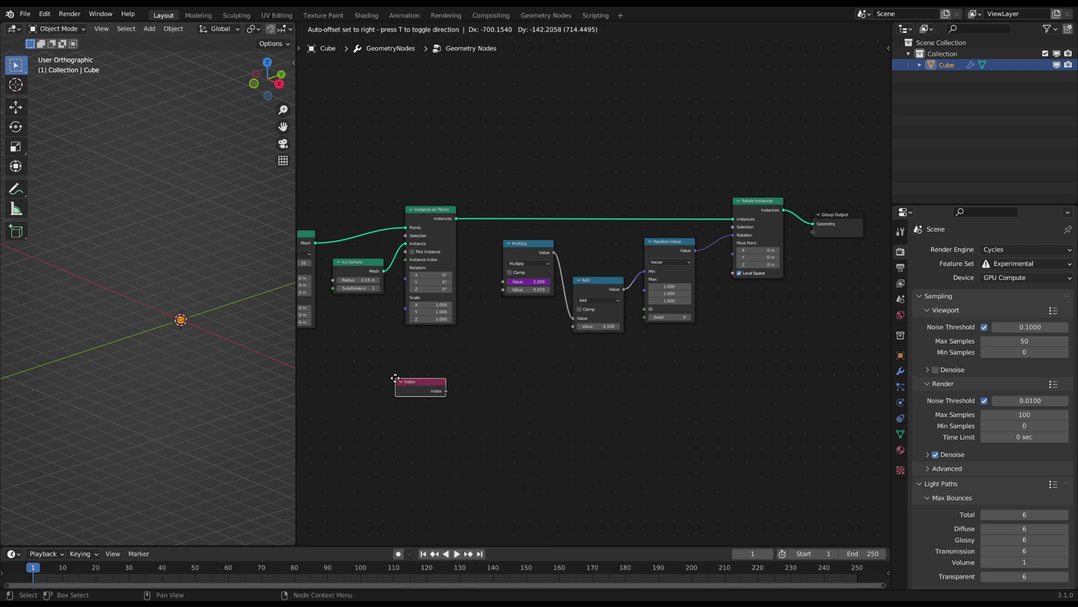
pyautogui.click(412, 374)
pyautogui.click(527, 262)
pyautogui.hotkey('shift', 'd')
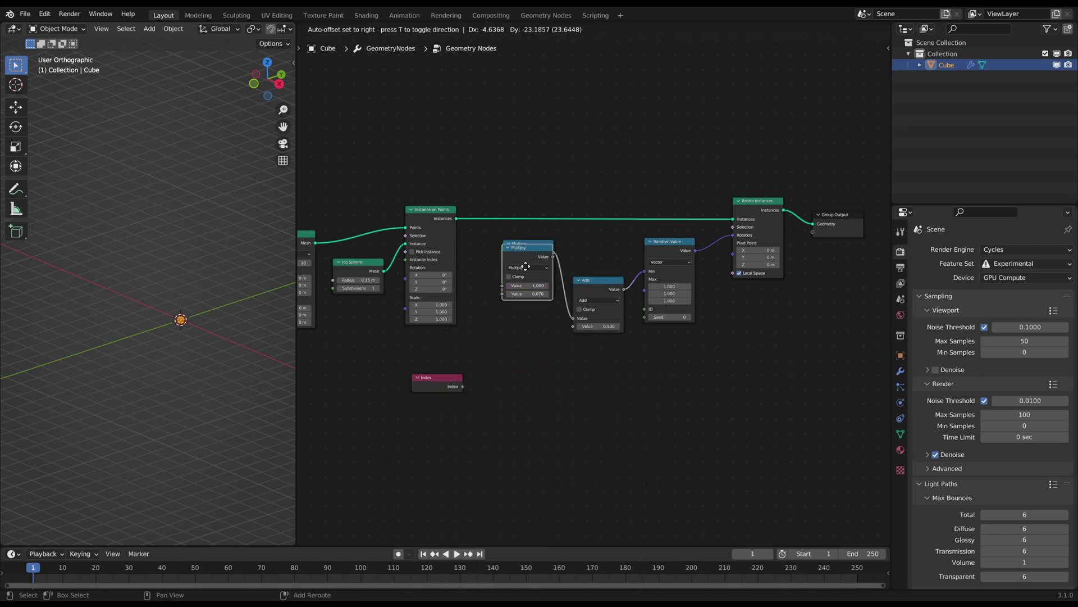
pyautogui.click(522, 351)
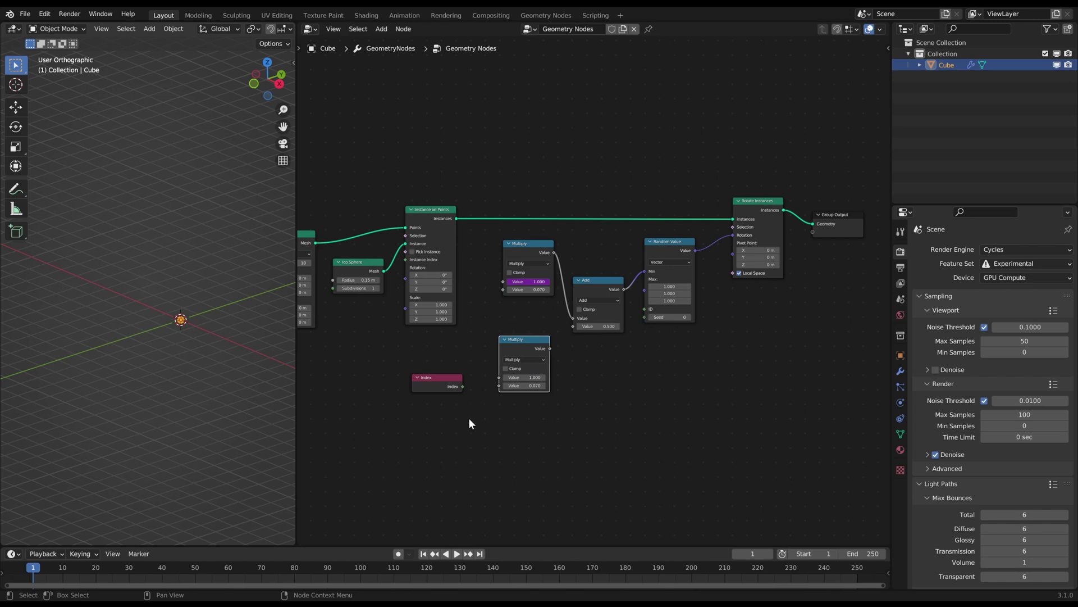
# Link Index into the Multiply copy and set the Random Value maximum to 2
pyautogui.moveTo(461, 385)
pyautogui.mouseDown()
pyautogui.moveTo(500, 385)
pyautogui.moveTo(572, 328)
pyautogui.mouseUp()
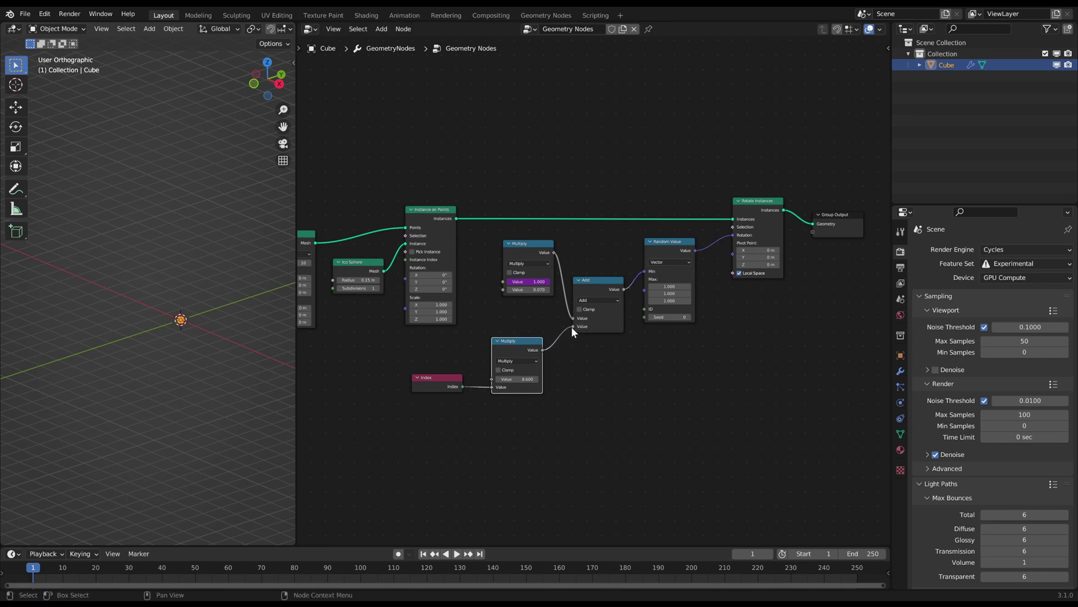
pyautogui.moveTo(527, 344); pyautogui.dragTo(535, 341)
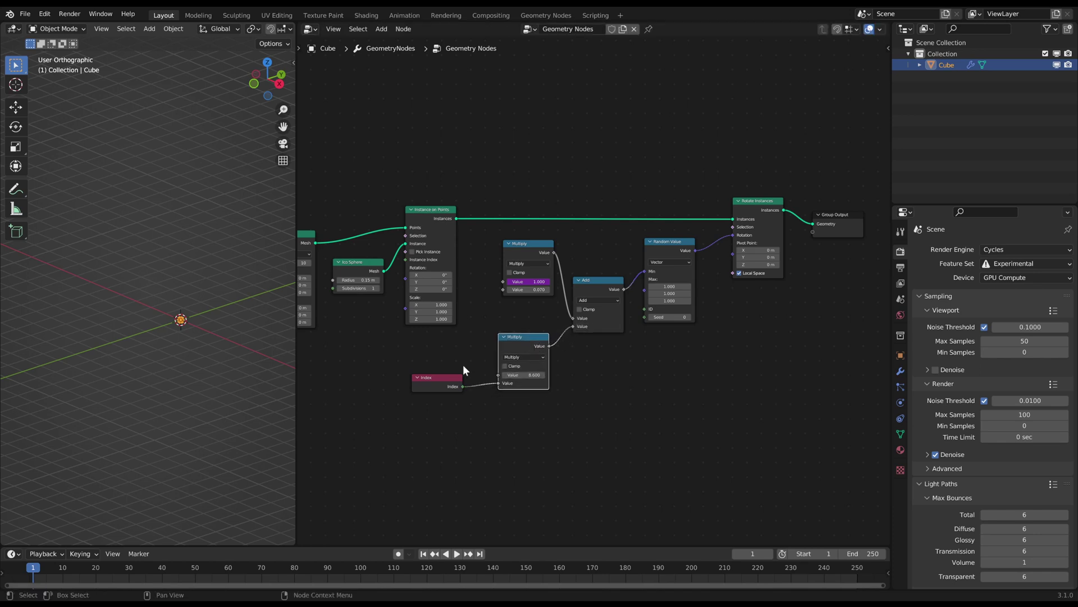
pyautogui.moveTo(451, 376); pyautogui.dragTo(459, 371)
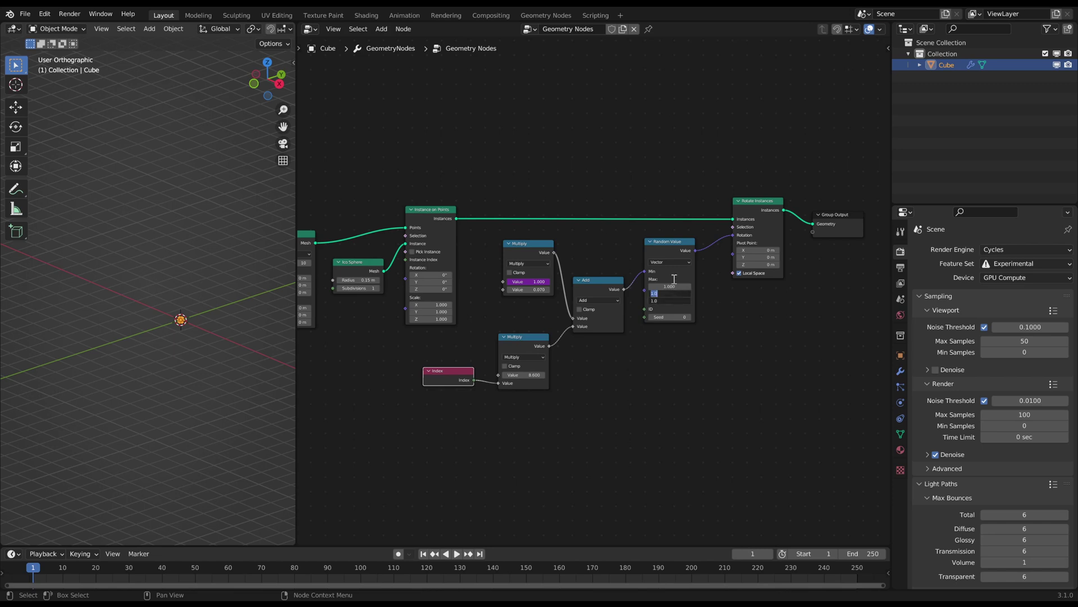
pyautogui.write('2')
pyautogui.press('Return')
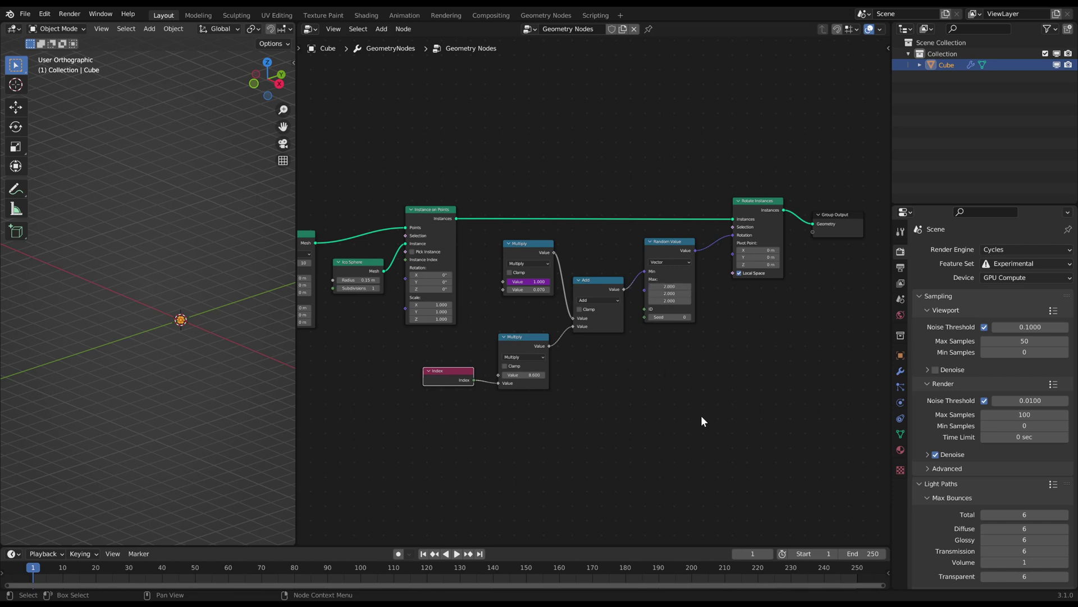
# Add a second Random Value of Vector type linked to the Rotate Instances Pivot Point
pyautogui.moveTo(717, 418); pyautogui.dragTo(682, 333, button='middle')
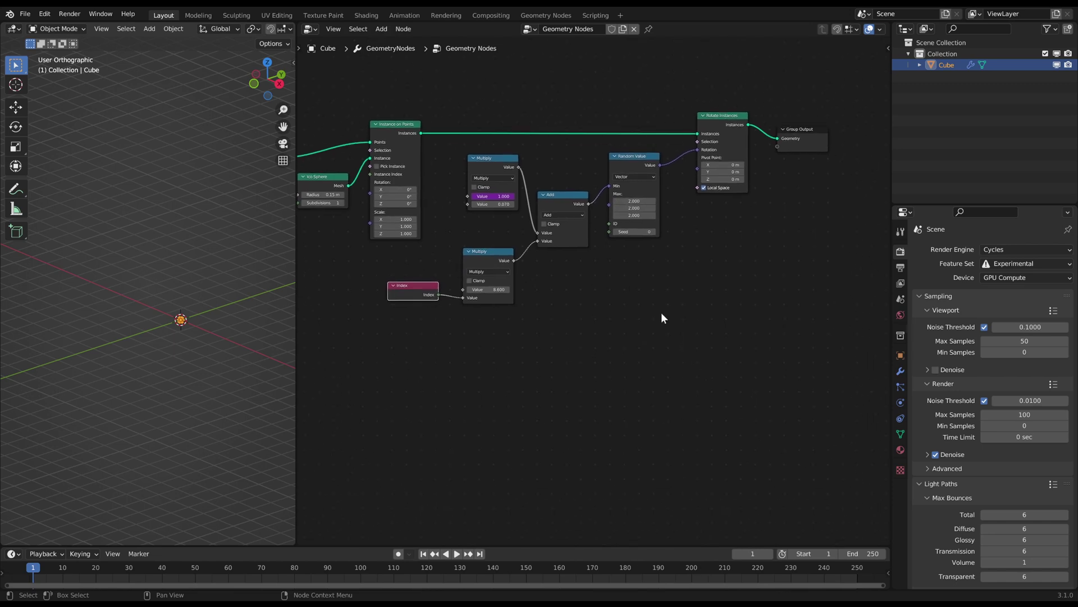
pyautogui.hotkey('shift', 'a')
pyautogui.write('random')
pyautogui.press('Return')
pyautogui.click(605, 282)
pyautogui.click(638, 303)
pyautogui.click(626, 328)
pyautogui.moveTo(658, 291); pyautogui.dragTo(677, 272)
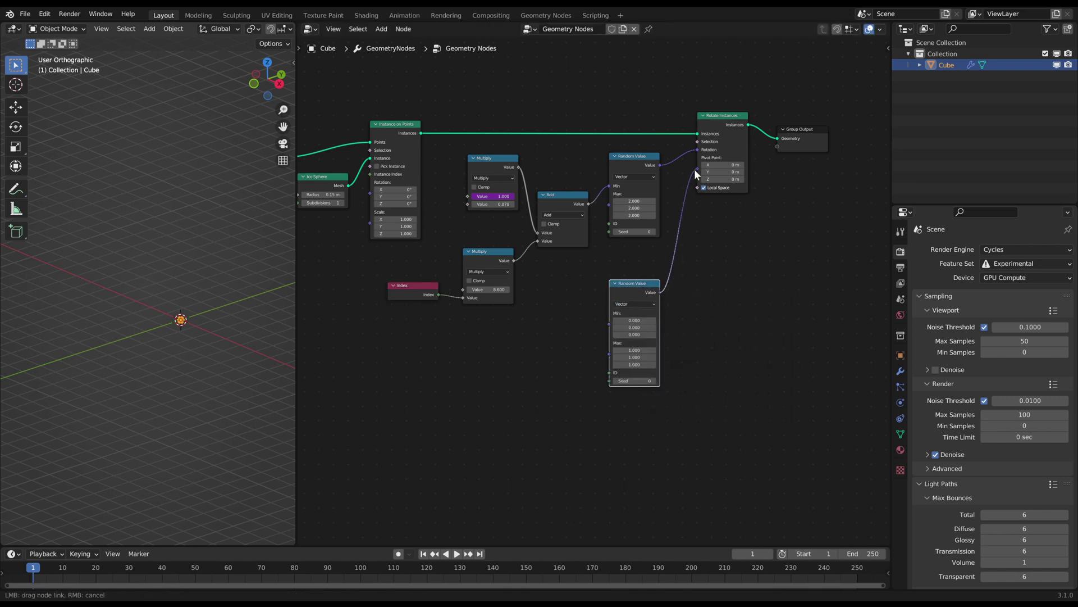
pyautogui.moveTo(695, 170); pyautogui.dragTo(695, 169)
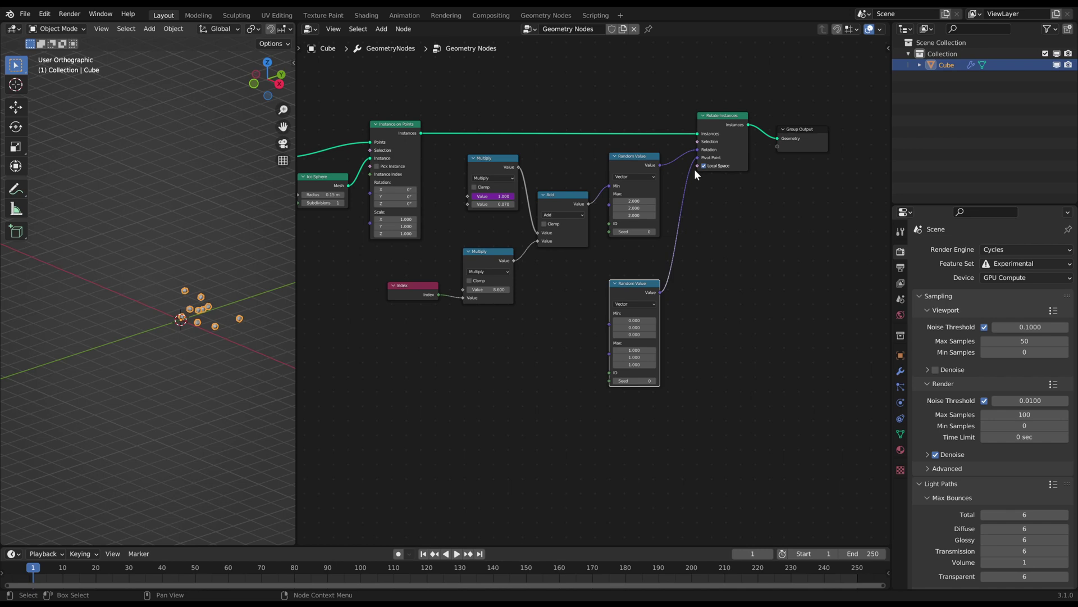
# Add a Math Add node linked to the pivot Random Value Min
pyautogui.hotkey('shift', 'a')
pyautogui.click(455, 373)
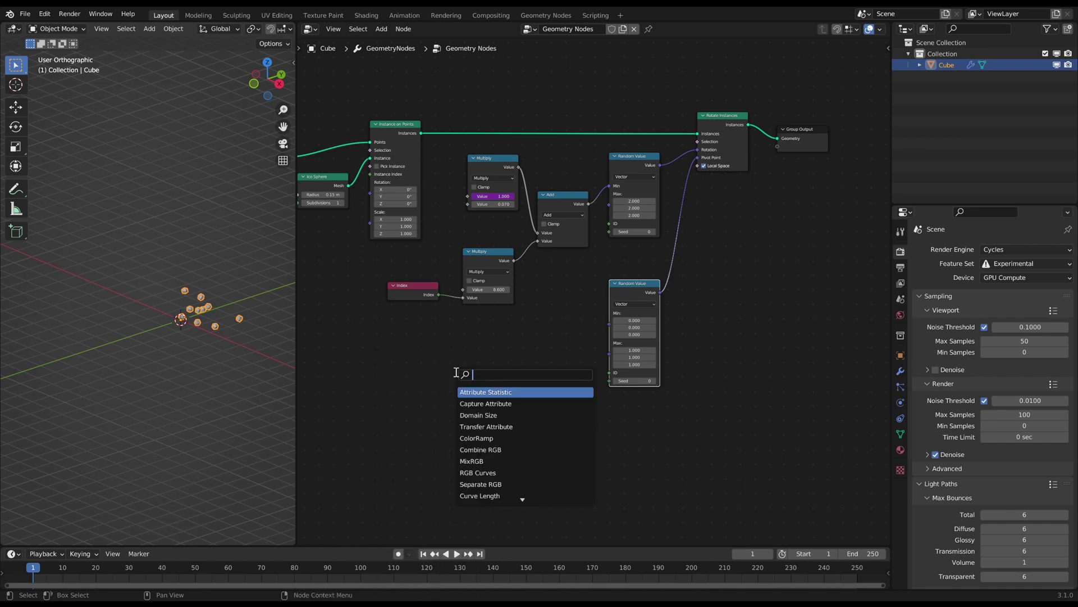
pyautogui.write('add')
pyautogui.press('Return')
pyautogui.click(452, 362)
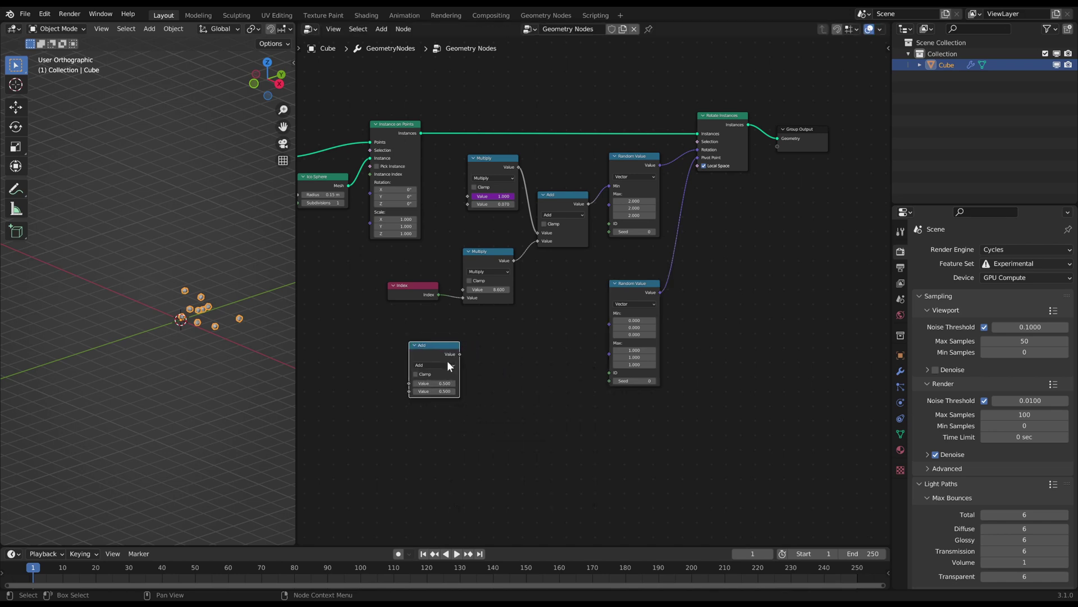
pyautogui.moveTo(459, 354); pyautogui.dragTo(608, 325)
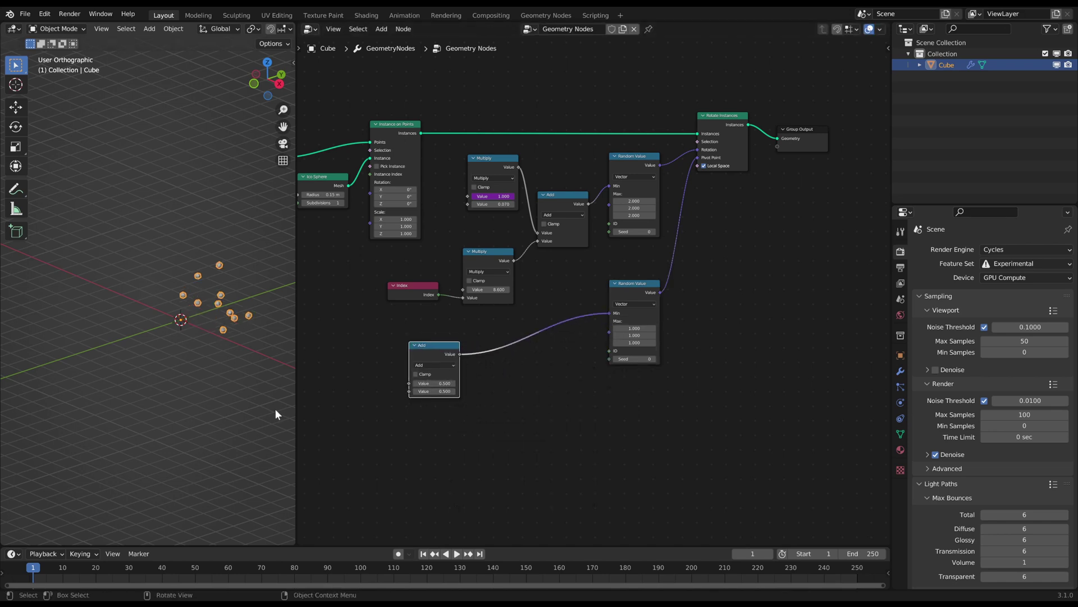
# Scrub and play the animation briefly, then switch to front view
pyautogui.moveTo(128, 566); pyautogui.dragTo(158, 567)
pyautogui.press('space')
pyautogui.press('Escape')
pyautogui.press('KP_1')
# Insert a Multiply by -1 before Min and link the Add result to Random Value Max
pyautogui.moveTo(429, 347); pyautogui.dragTo(388, 351)
pyautogui.hotkey('shift', 'a')
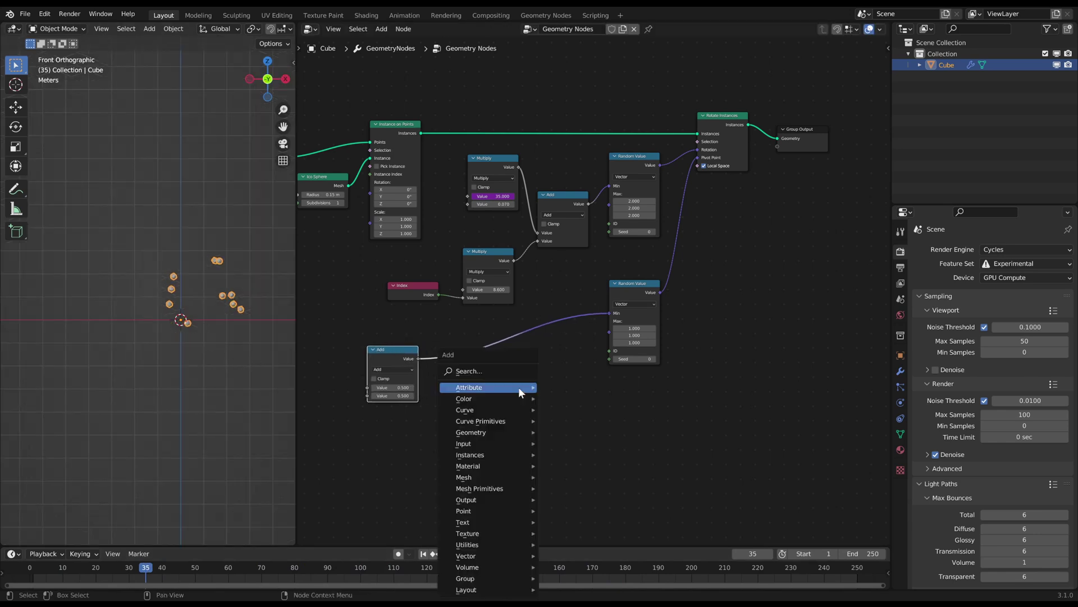
pyautogui.write('math')
pyautogui.press('Return')
pyautogui.click(506, 350)
pyautogui.click(505, 347)
pyautogui.click(499, 378)
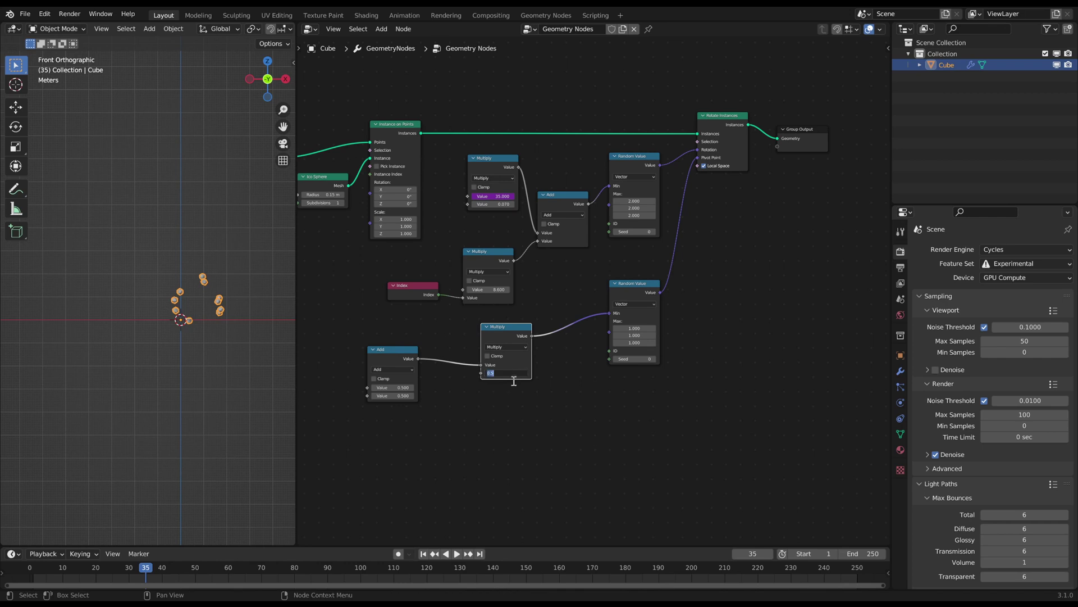
pyautogui.write('-1')
pyautogui.press('Return')
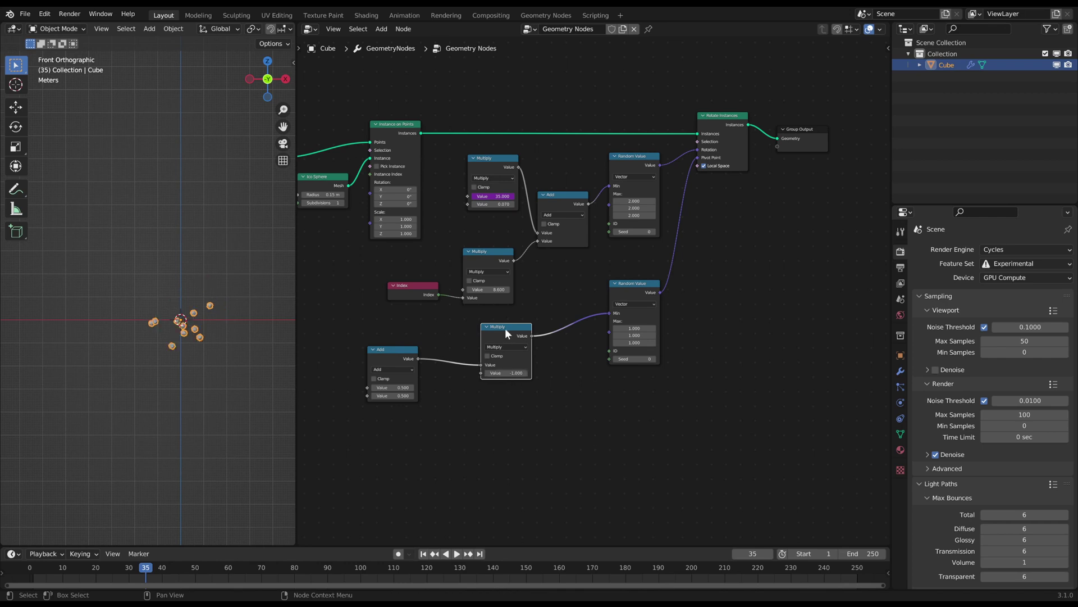
pyautogui.moveTo(508, 328); pyautogui.dragTo(504, 331)
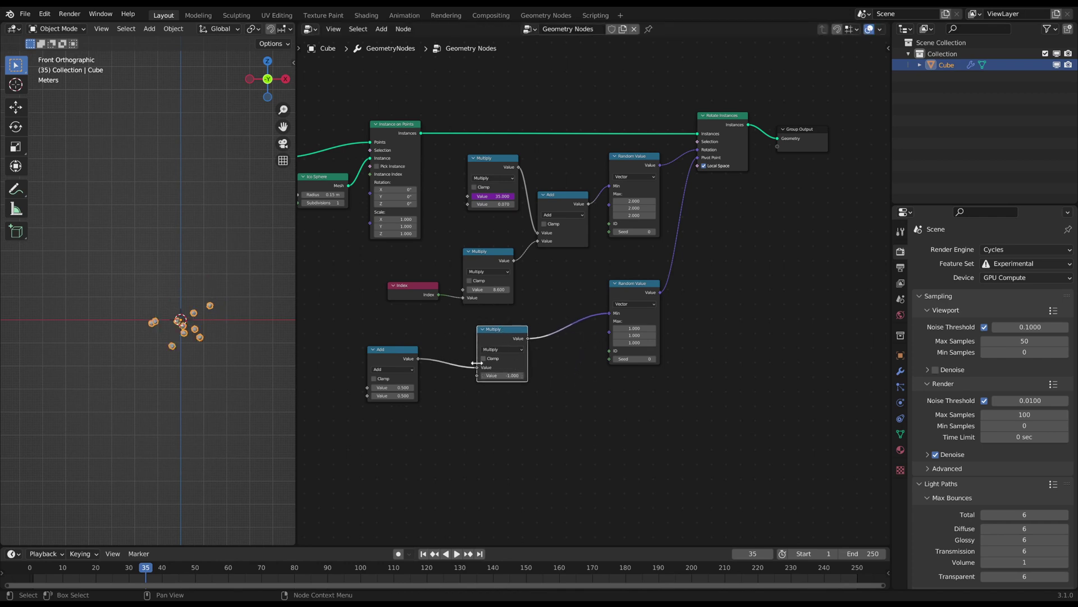
pyautogui.moveTo(416, 358); pyautogui.dragTo(608, 331)
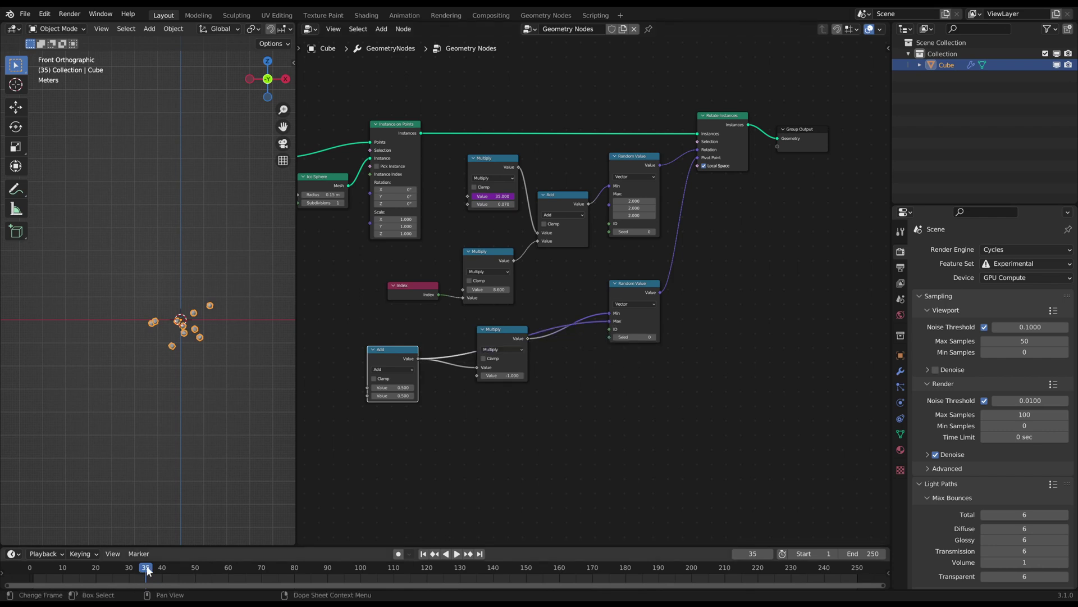
# Jump to another frame and play the swarm animation
pyautogui.moveTo(150, 572)
pyautogui.mouseDown()
pyautogui.moveTo(300, 574)
pyautogui.moveTo(207, 469)
pyautogui.mouseUp()
pyautogui.press('space')
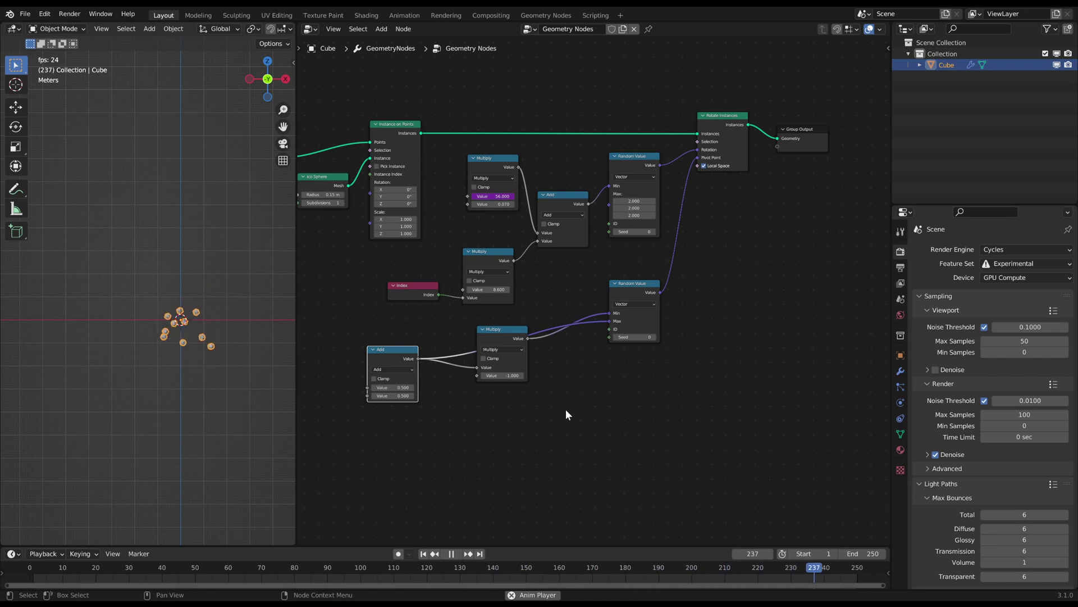
pyautogui.moveTo(562, 424); pyautogui.dragTo(600, 340, button='middle')
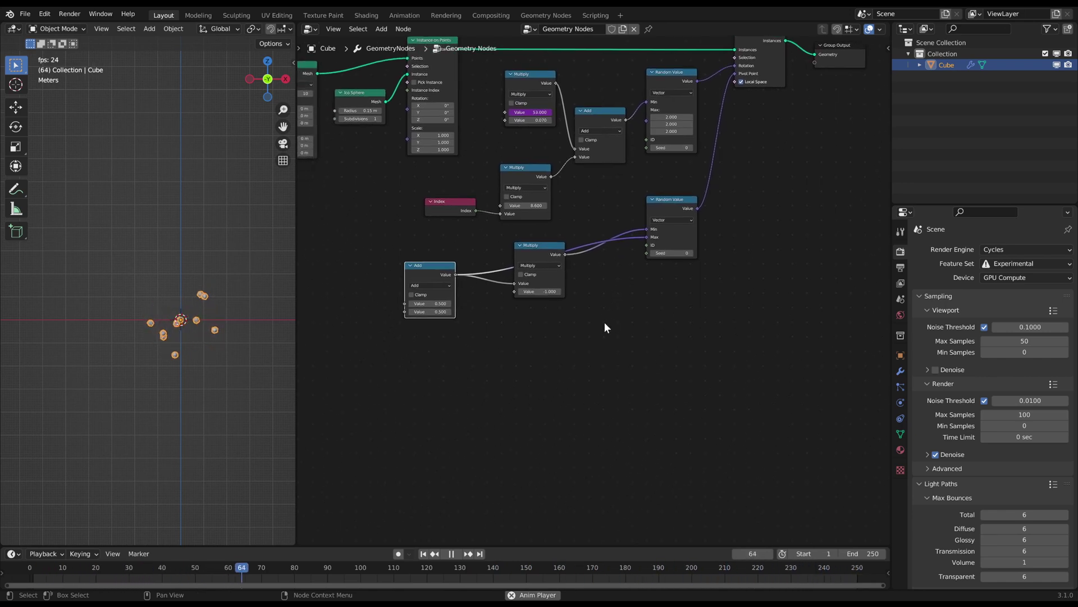
# Move the Add node up a little and bring up the node search
pyautogui.press('g')
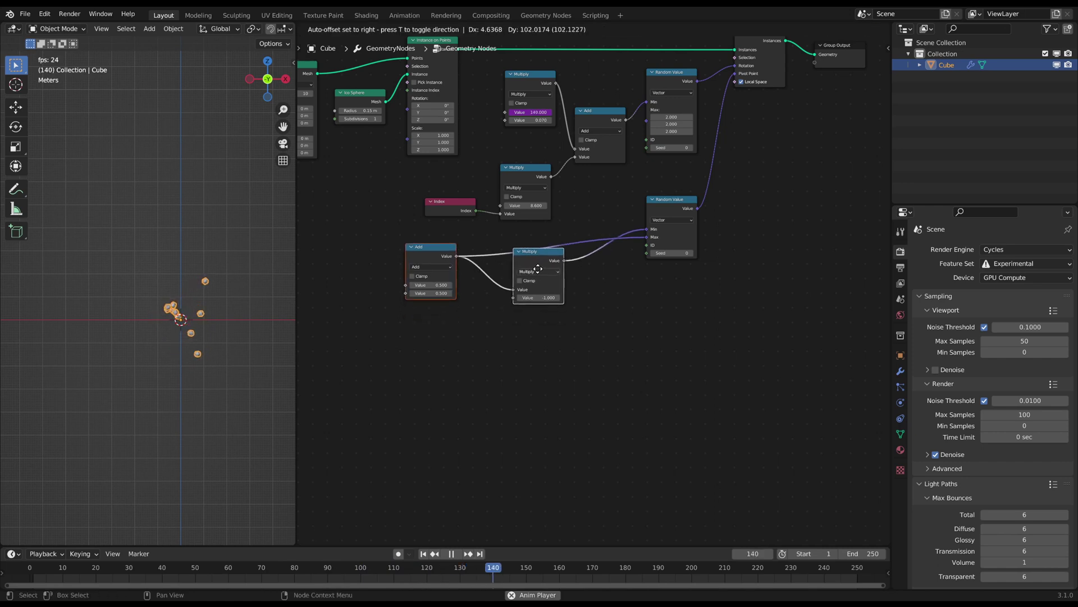
pyautogui.click(538, 268)
pyautogui.hotkey('shift', 'a')
pyautogui.click(596, 323)
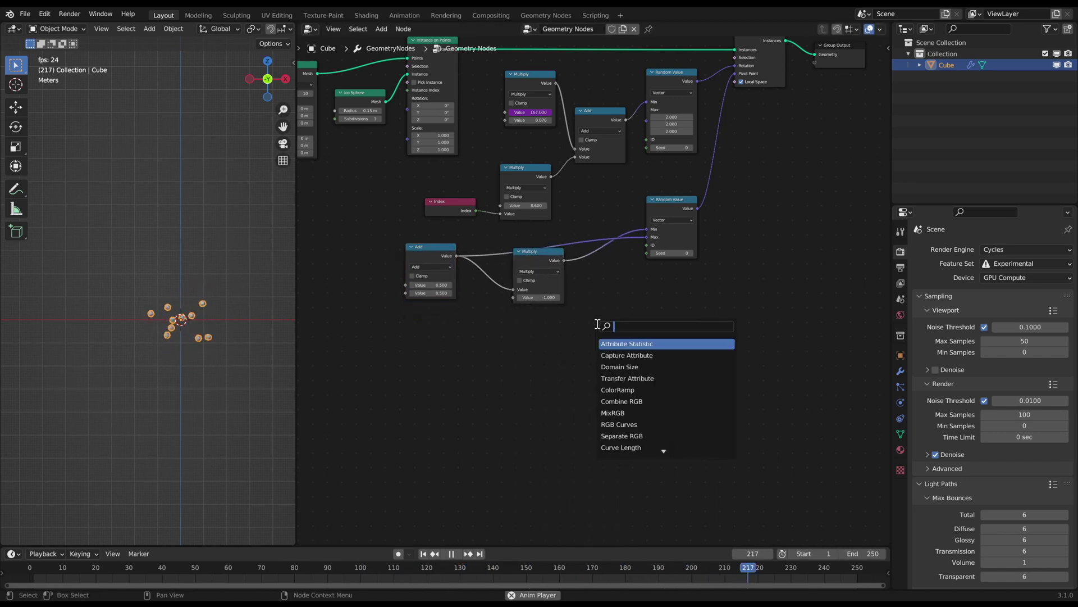
pyautogui.write('obj')
# Add an Object Info node using the Cube as its object
pyautogui.press('Return')
pyautogui.click(500, 384)
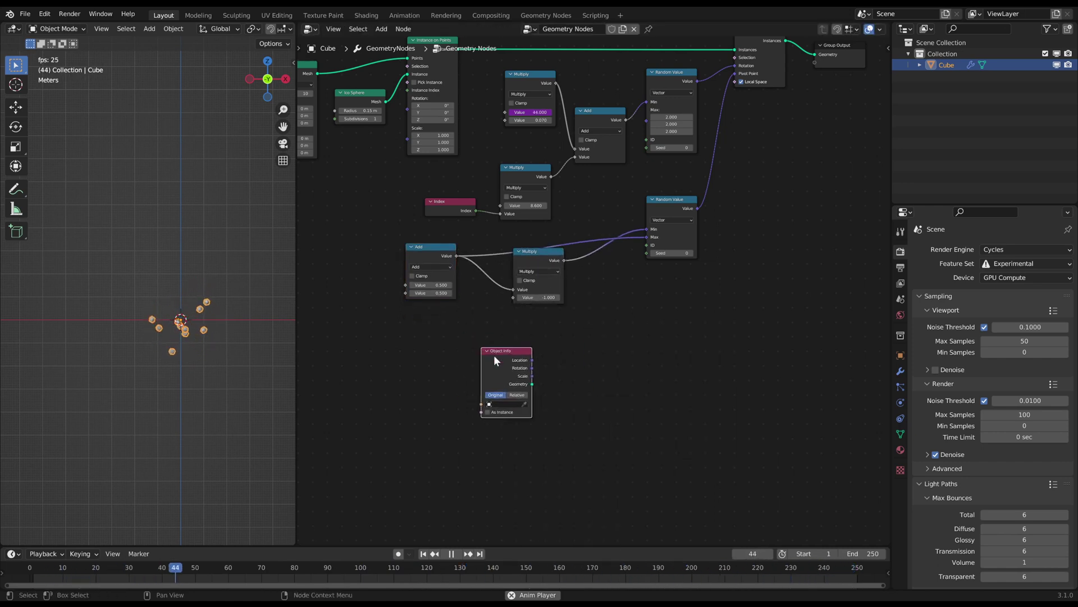
pyautogui.click(506, 404)
pyautogui.click(512, 430)
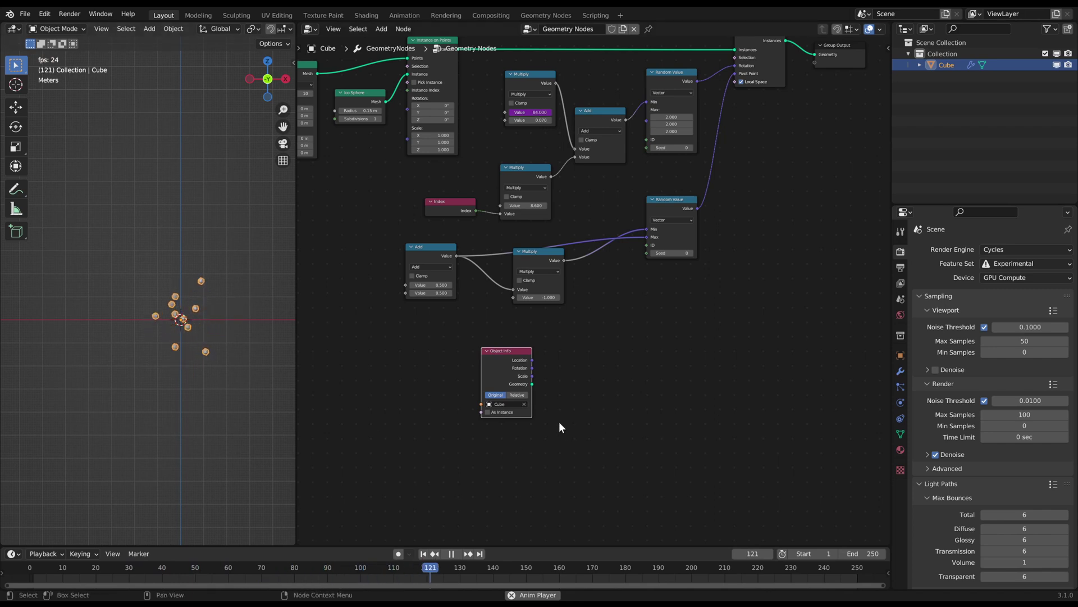
# Multiply Object Info Location by 10 and link the result to Random Value Seed
pyautogui.hotkey('shift', 'a')
pyautogui.write('add')
pyautogui.press('Return')
pyautogui.click(567, 328)
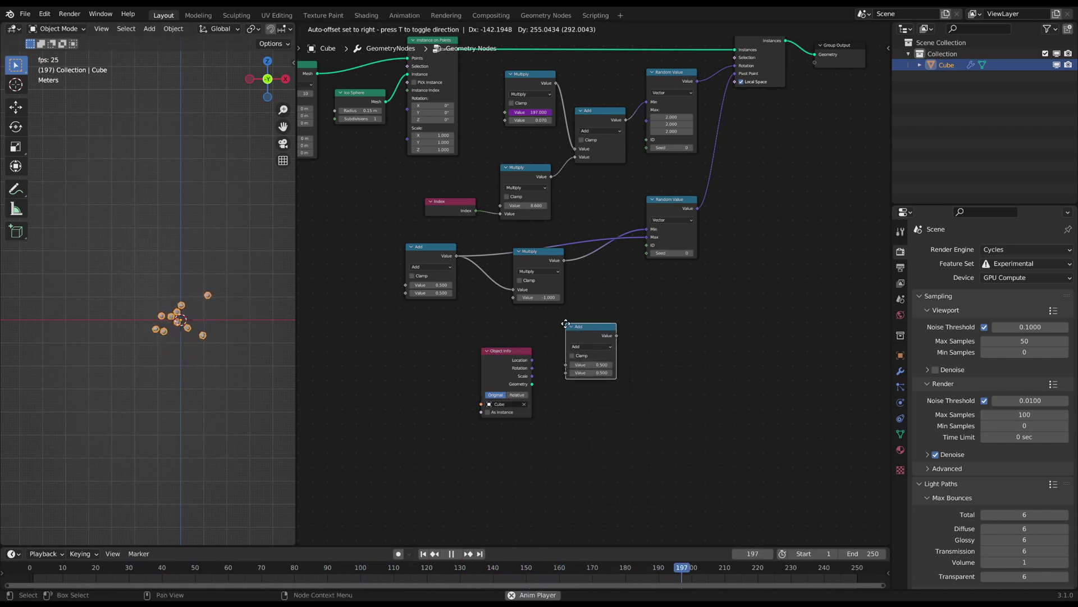
pyautogui.click(592, 347)
pyautogui.click(531, 383)
pyautogui.moveTo(532, 359); pyautogui.dragTo(564, 363)
pyautogui.click(592, 373)
pyautogui.write('10')
pyautogui.press('Return')
pyautogui.moveTo(616, 336); pyautogui.dragTo(644, 253)
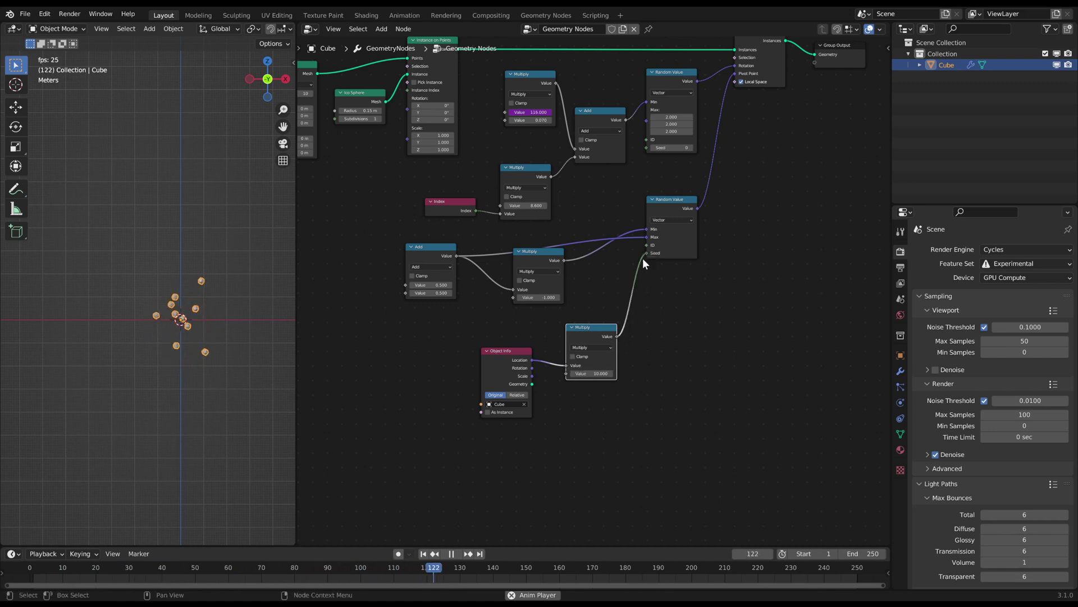
# Set Object Info to Relative and test it with four cube duplicates
pyautogui.click(516, 398)
pyautogui.hotkey('shift', 'd')
pyautogui.click(172, 312)
pyautogui.hotkey('shift', 'd')
pyautogui.click(219, 314)
pyautogui.hotkey('shift', 'd')
pyautogui.click(254, 352)
pyautogui.hotkey('shift', 'd')
pyautogui.click(267, 314)
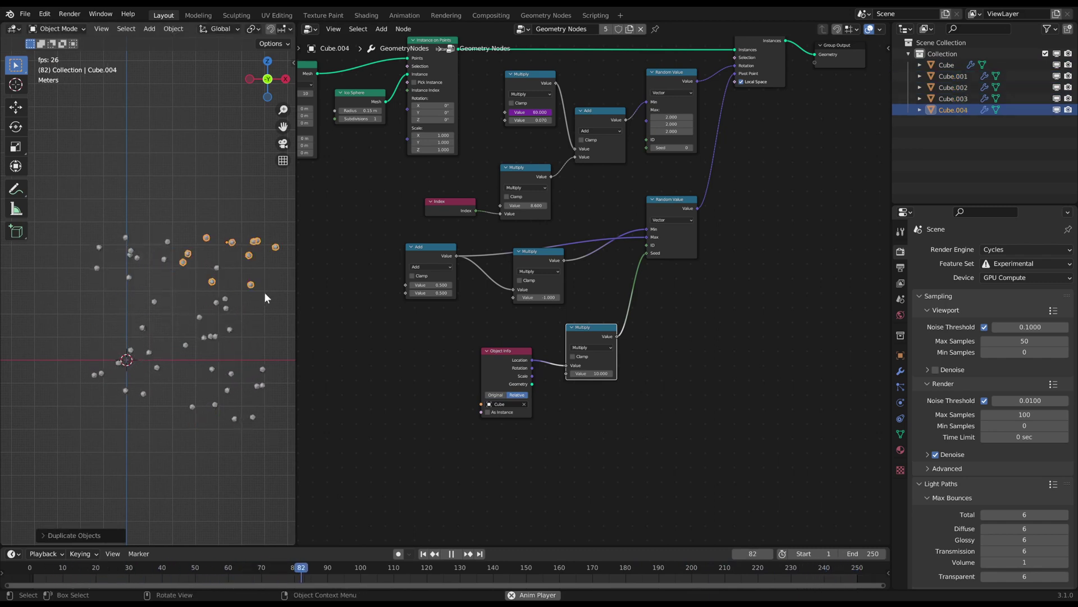
# Select all the duplicated cubes and delete them
pyautogui.click(215, 467)
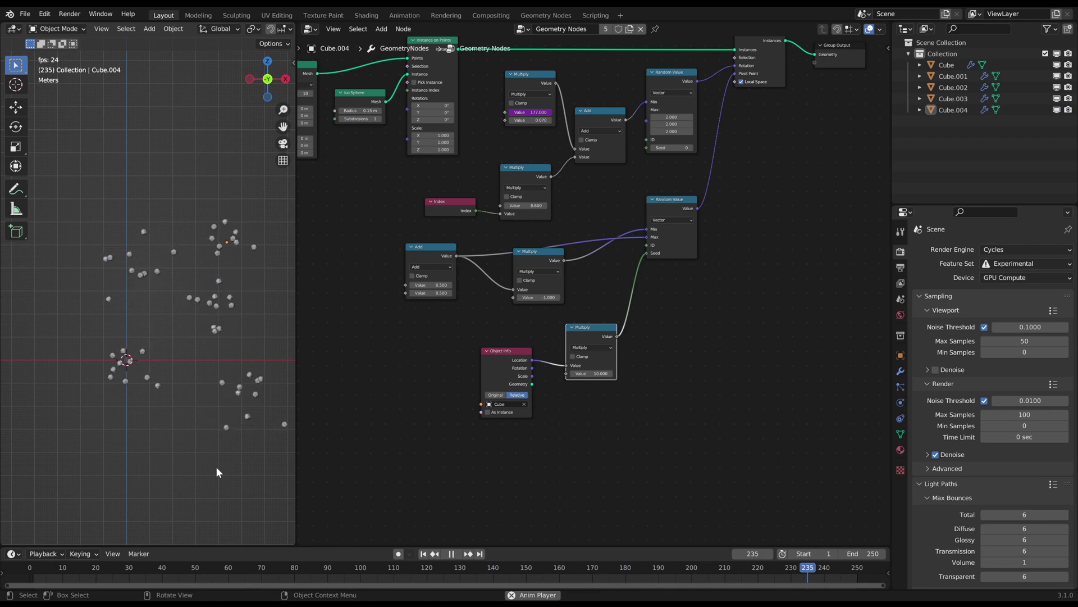
pyautogui.press('c')
pyautogui.moveTo(242, 401); pyautogui.dragTo(166, 235)
pyautogui.press('Escape')
pyautogui.press('x')
pyautogui.click(114, 224)
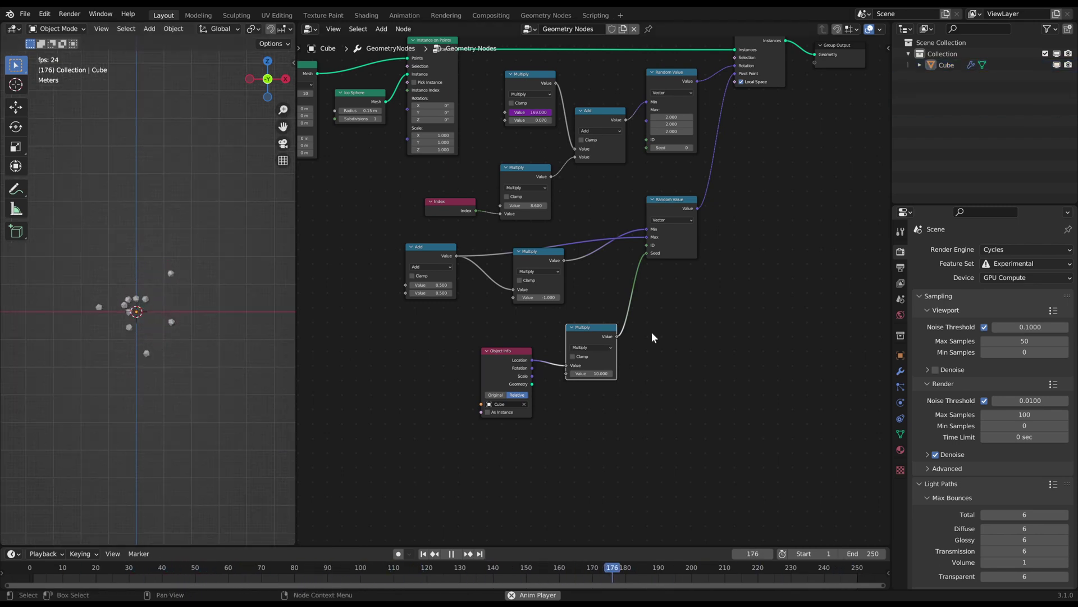
pyautogui.scroll(-2, 498, 329)
# Rearrange the Random Value, Multiply and Group Input nodes to make room in the graph
pyautogui.press('c')
pyautogui.moveTo(492, 310); pyautogui.dragTo(674, 261)
pyautogui.press('Escape')
pyautogui.press('g')
pyautogui.click(654, 271)
pyautogui.press('g')
pyautogui.click(577, 318)
pyautogui.moveTo(661, 238); pyautogui.dragTo(661, 275)
pyautogui.scroll(-1, 661, 276)
pyautogui.scroll(1, 621, 313)
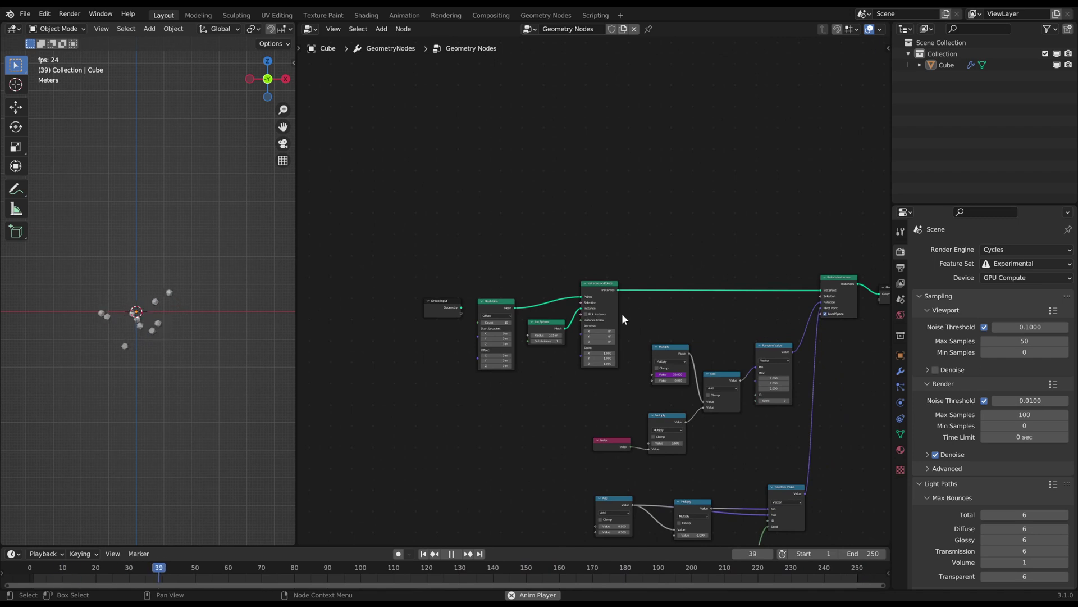
pyautogui.moveTo(442, 307); pyautogui.dragTo(340, 315)
pyautogui.moveTo(623, 212); pyautogui.dragTo(583, 248, button='middle')
# Insert a Scale Instances node with scale 0 on the instances link
pyautogui.hotkey('shift', 'a')
pyautogui.click(525, 250)
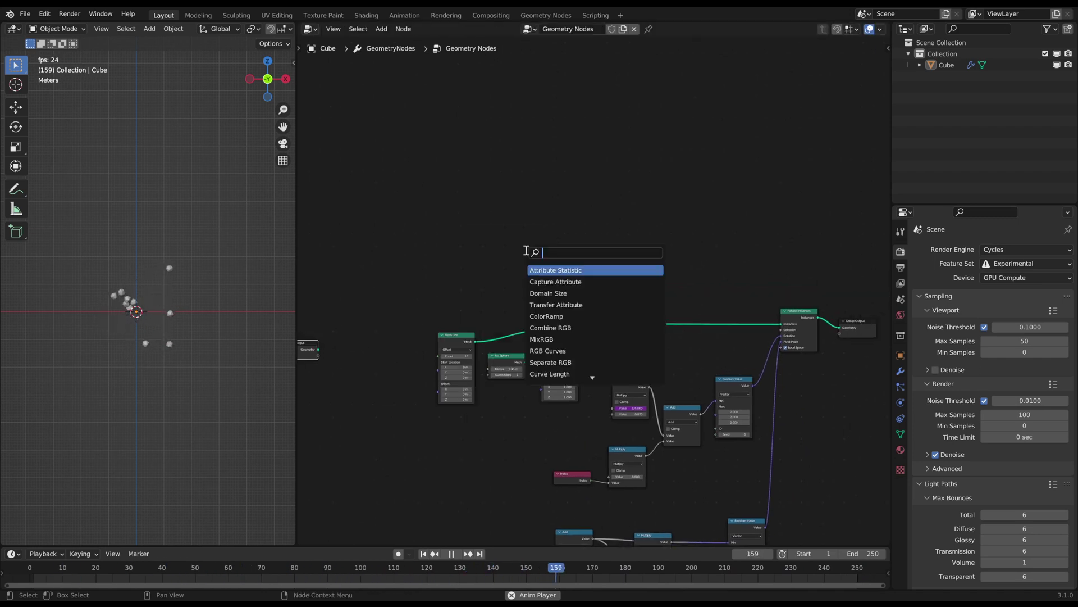
pyautogui.write('scale in')
pyautogui.press('Return')
pyautogui.click(663, 276)
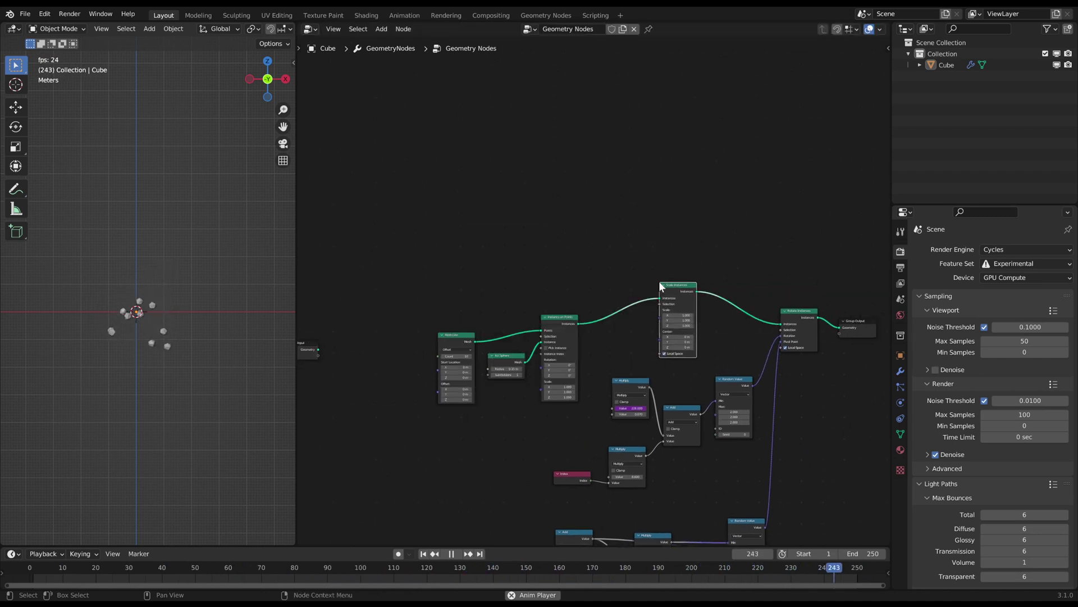
# Add a Subtract math node above the graph, driven by #frame
pyautogui.hotkey('shift', 'a')
pyautogui.click(541, 240)
pyautogui.write('add')
pyautogui.press('Return')
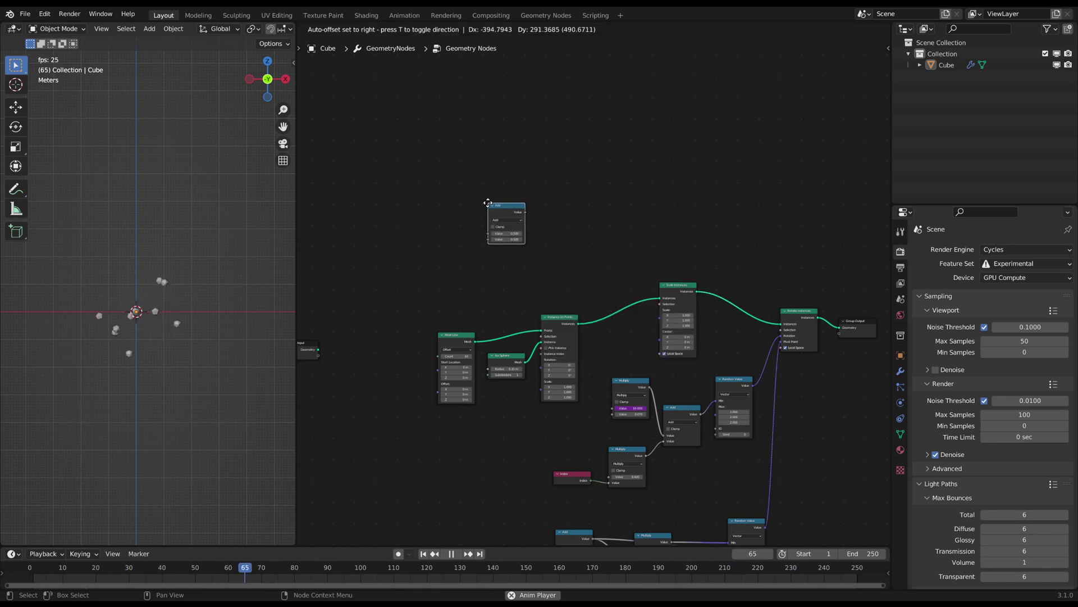
pyautogui.click(487, 203)
pyautogui.click(499, 217)
pyautogui.doubleClick(499, 230)
pyautogui.scroll(1, 614, 224)
pyautogui.scroll(1, 613, 225)
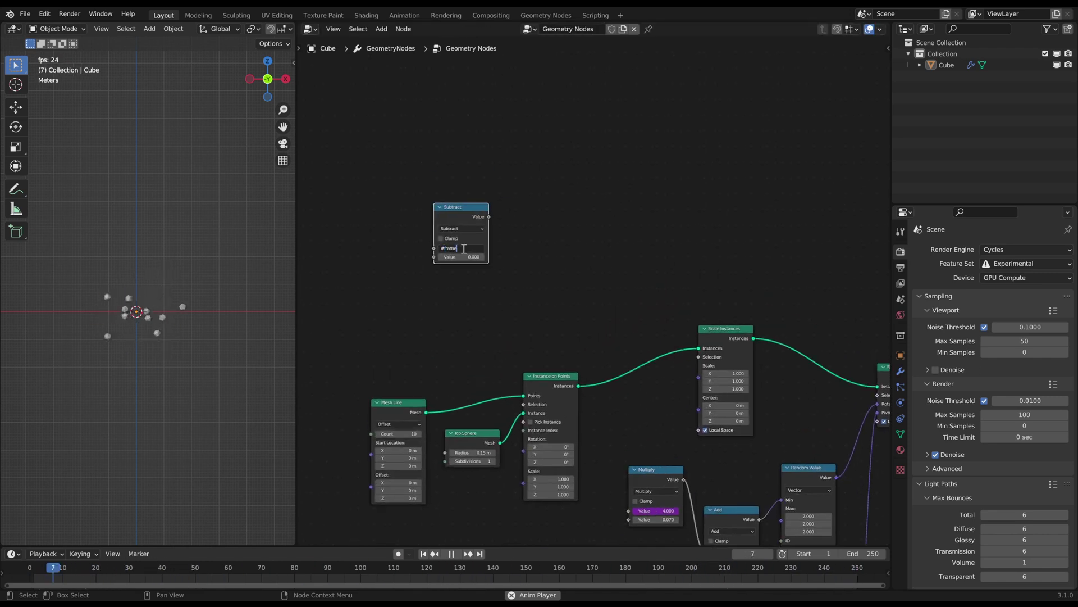
# Duplicate it as a Less Than node (threshold 20), fed by Subtract and driving Selection
pyautogui.hotkey('shift', 'd')
pyautogui.click(539, 234)
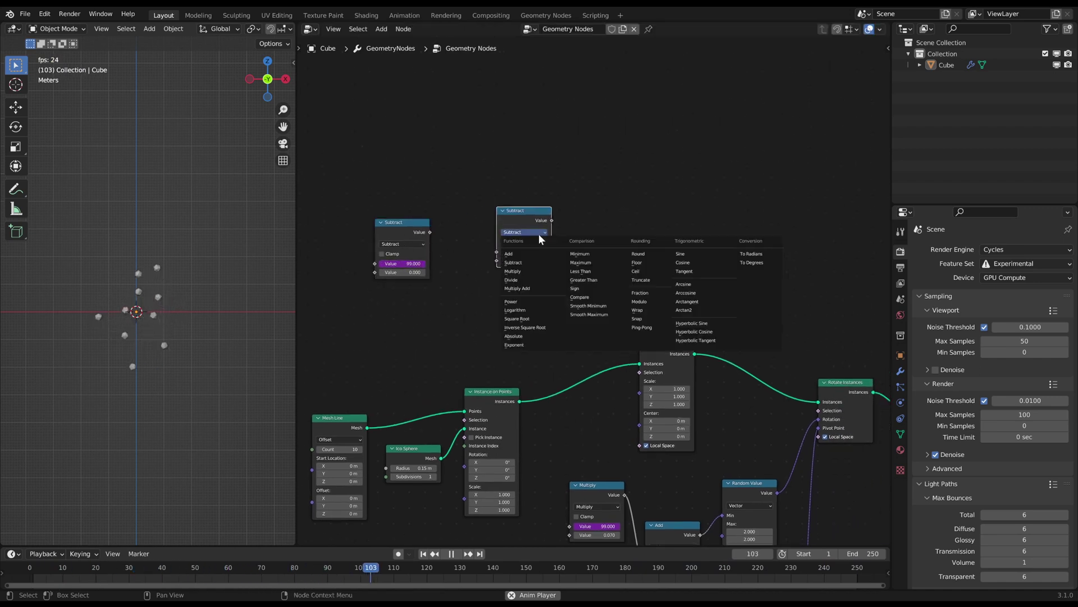
pyautogui.click(586, 274)
pyautogui.moveTo(430, 232)
pyautogui.mouseDown()
pyautogui.moveTo(467, 252)
pyautogui.moveTo(494, 250)
pyautogui.mouseUp()
pyautogui.moveTo(527, 204); pyautogui.dragTo(639, 371)
pyautogui.click(451, 553)
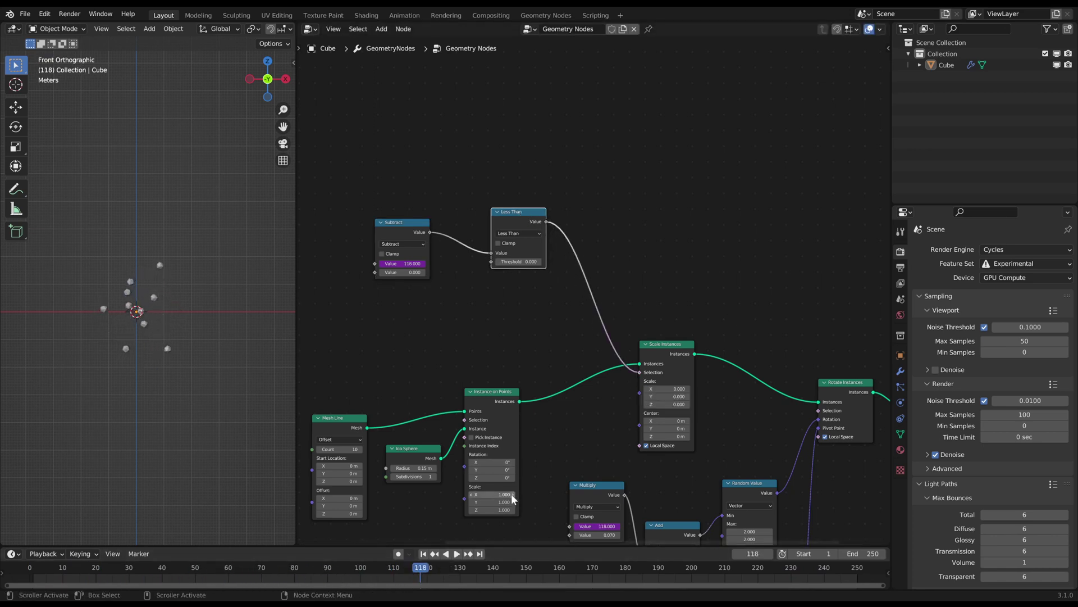
# Play and scrub the timeline to check the spheres stay hidden before frame 20
pyautogui.click(456, 553)
pyautogui.moveTo(326, 567); pyautogui.dragTo(159, 567)
pyautogui.press('space')
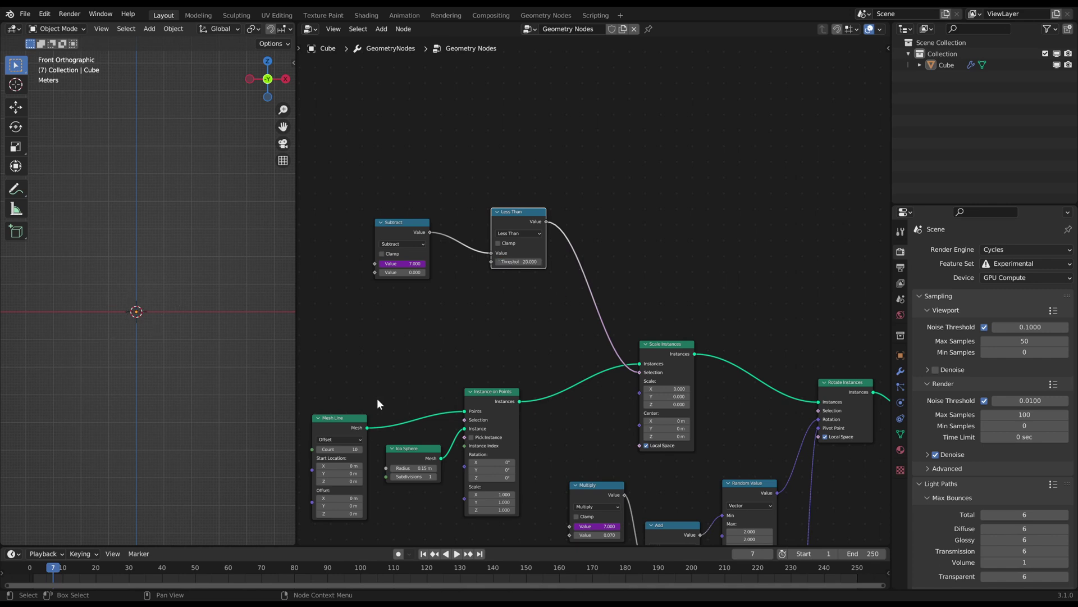
pyautogui.moveTo(120, 570)
pyautogui.mouseDown()
pyautogui.moveTo(76, 571)
pyautogui.moveTo(91, 574)
pyautogui.mouseUp()
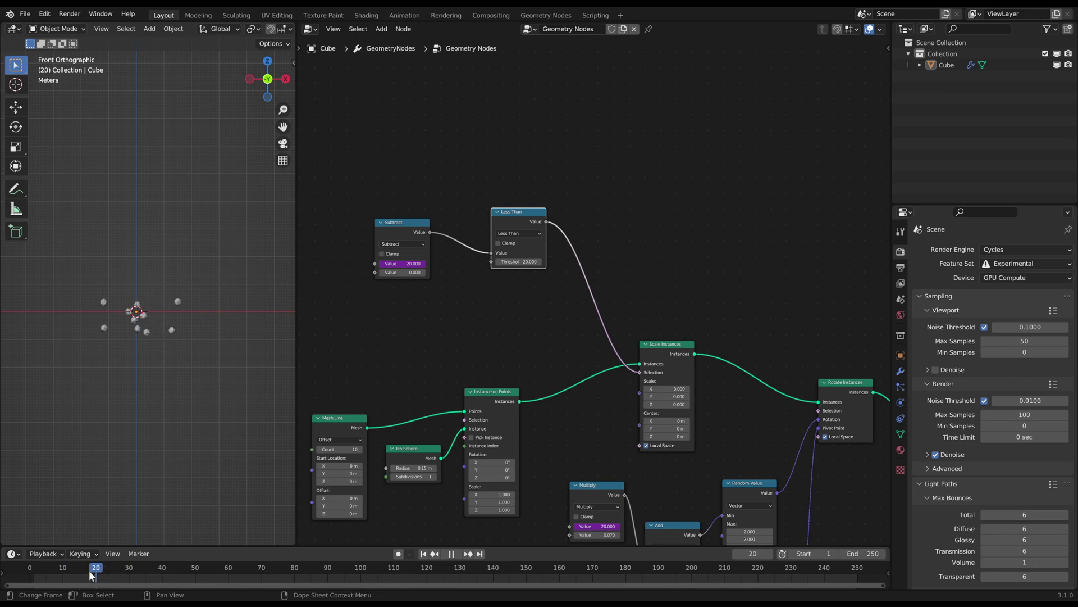
# Feed a float Random Value node (max 20) into Subtract's second value, then play
pyautogui.hotkey('shift', 'a')
pyautogui.click(490, 285)
pyautogui.write('random value')
pyautogui.press('Return')
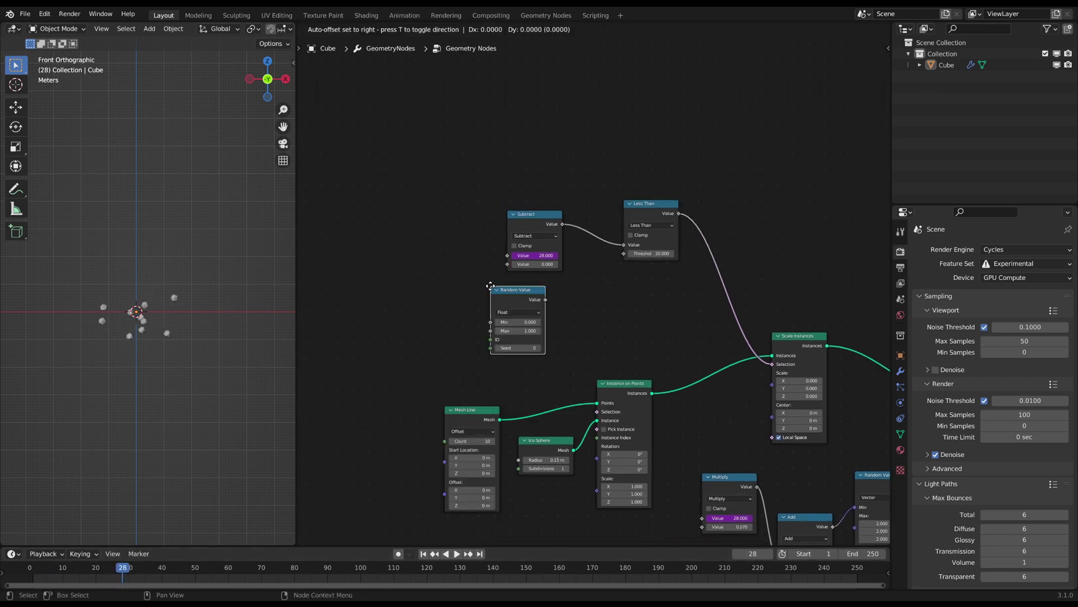
pyautogui.click(373, 220)
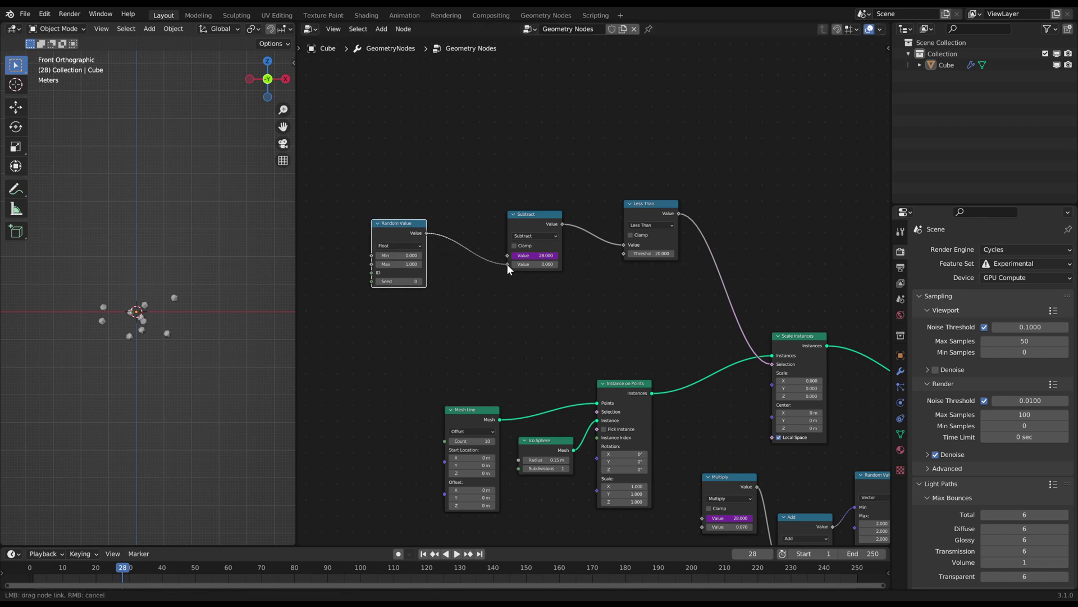
pyautogui.moveTo(508, 264); pyautogui.dragTo(507, 264)
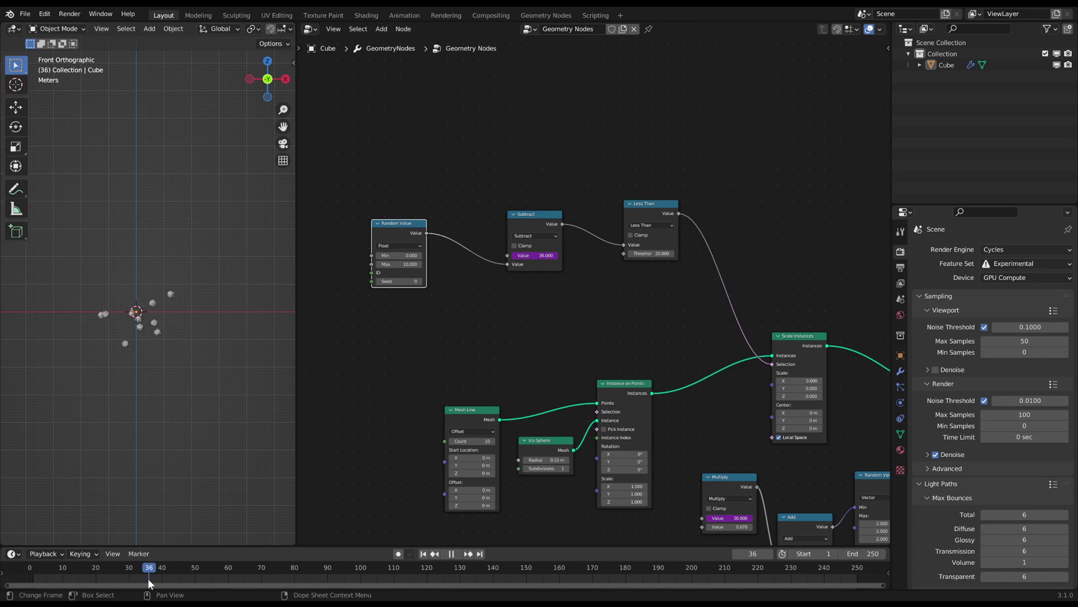
pyautogui.press('Return')
pyautogui.press('space')
pyautogui.write('2')
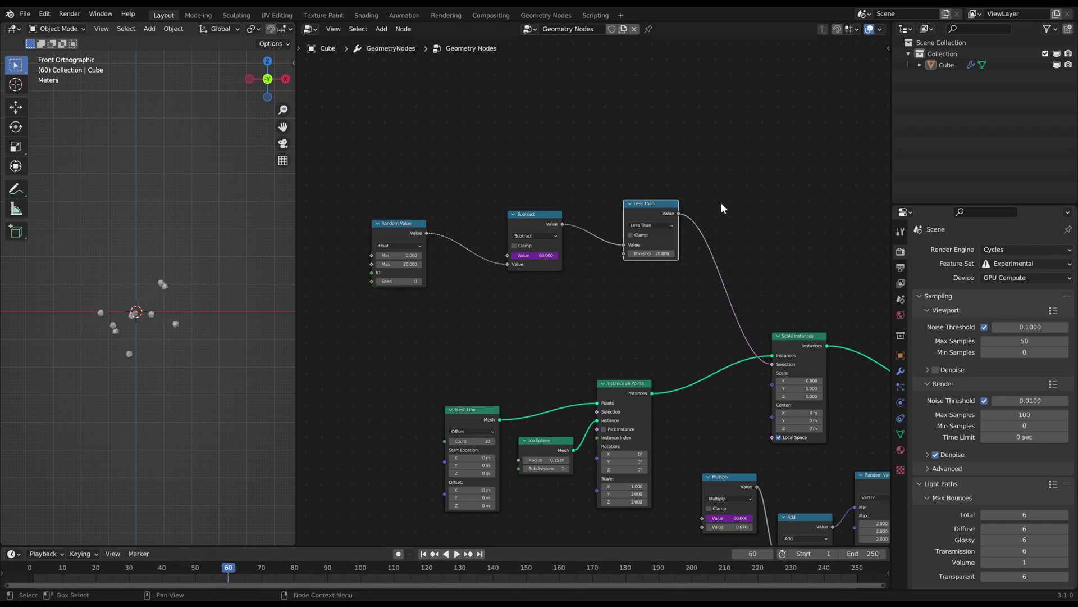
pyautogui.scroll(-2, 670, 220)
# Move the timing nodes aside and place a duplicate Scale Instances on the instances link
pyautogui.moveTo(357, 200); pyautogui.dragTo(607, 278)
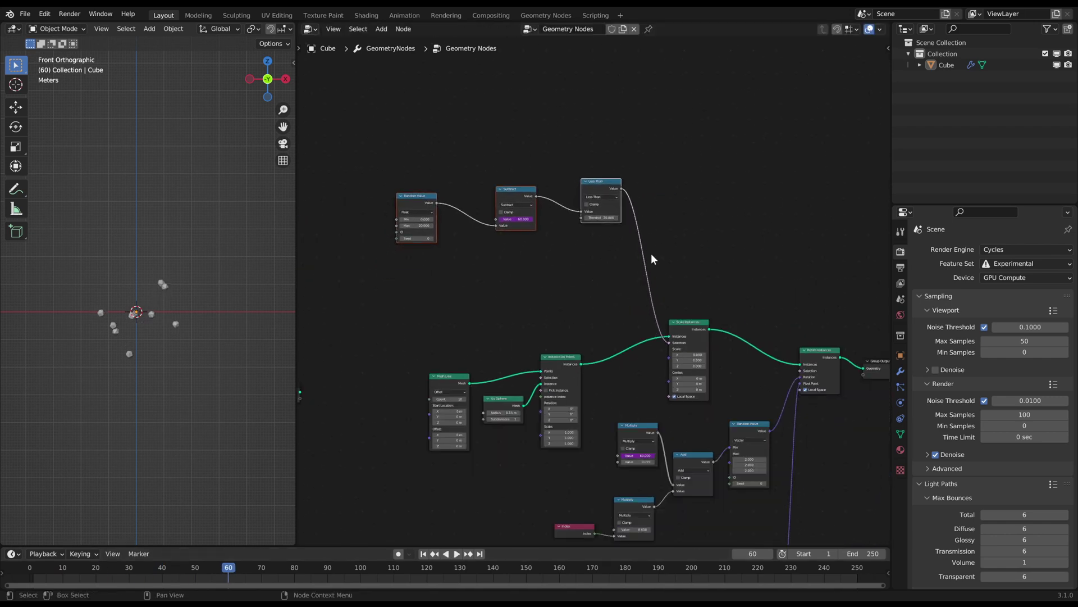
pyautogui.moveTo(579, 234); pyautogui.dragTo(600, 190)
pyautogui.hotkey('shift', 'd')
pyautogui.click(659, 346)
# Copy Less Than as a Greater Than (120) node, fed by Subtract, driving the second Selection
pyautogui.click(621, 211)
pyautogui.hotkey('shift', 'd')
pyautogui.click(615, 269)
pyautogui.click(601, 253)
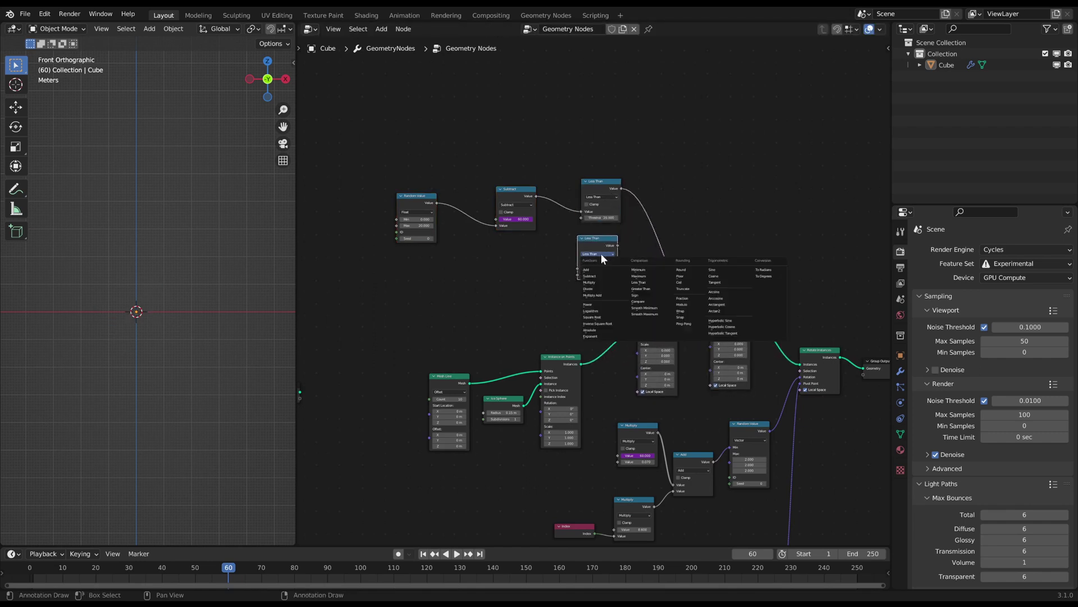
pyautogui.click(649, 288)
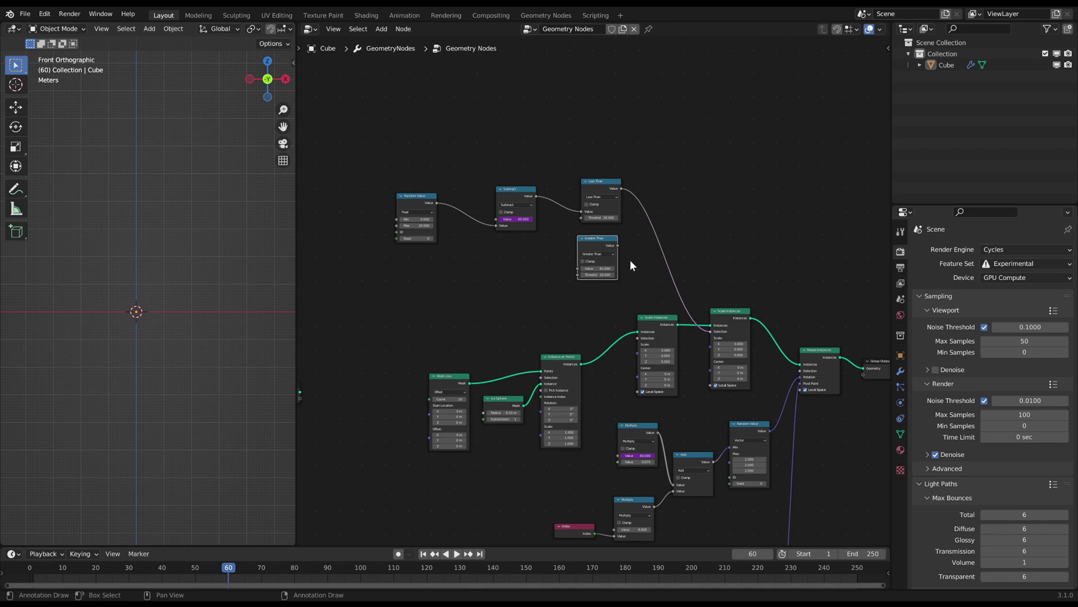
pyautogui.scroll(2, 627, 257)
pyautogui.moveTo(521, 170); pyautogui.dragTo(574, 262)
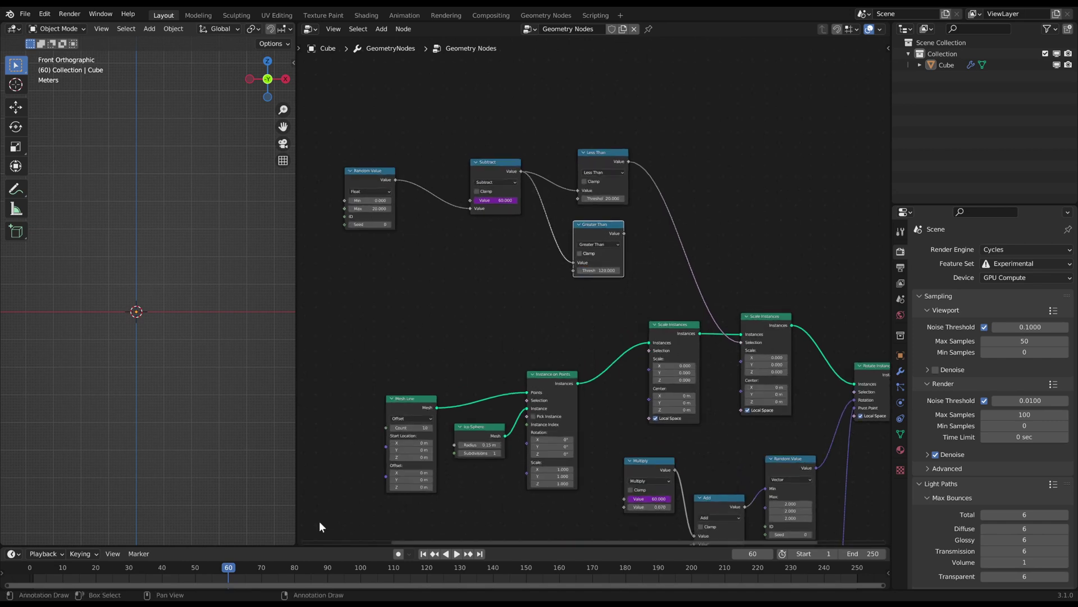
pyautogui.moveTo(624, 234); pyautogui.dragTo(649, 351)
# Scrub and play the timeline to check firefly timing, then show the sidebar
pyautogui.press('space')
pyautogui.click(110, 570)
pyautogui.moveTo(243, 568); pyautogui.dragTo(436, 570)
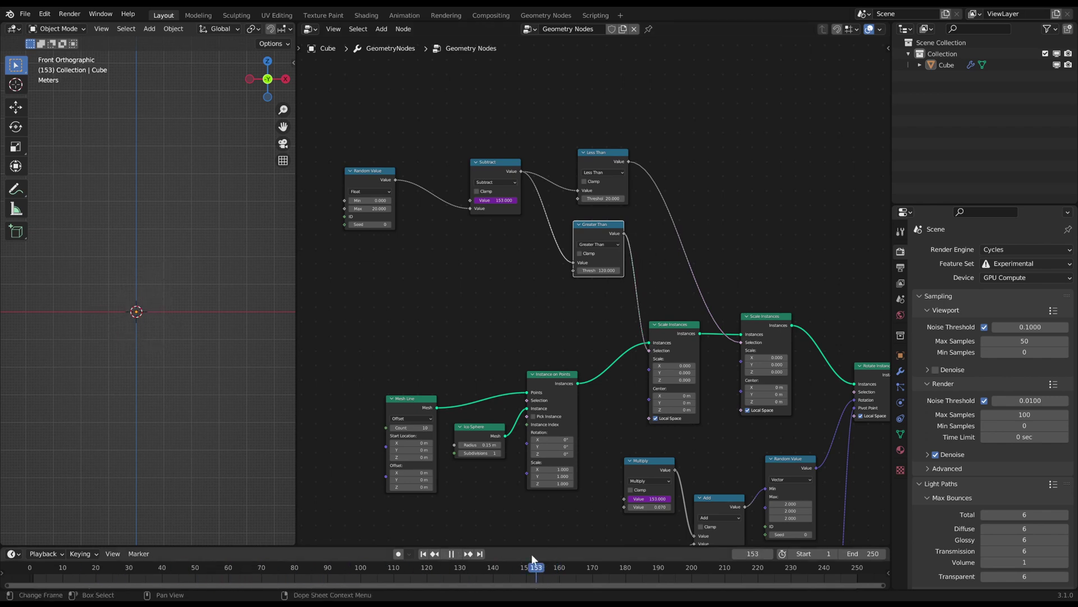
pyautogui.moveTo(510, 556); pyautogui.dragTo(213, 564)
pyautogui.moveTo(119, 570); pyautogui.dragTo(486, 560)
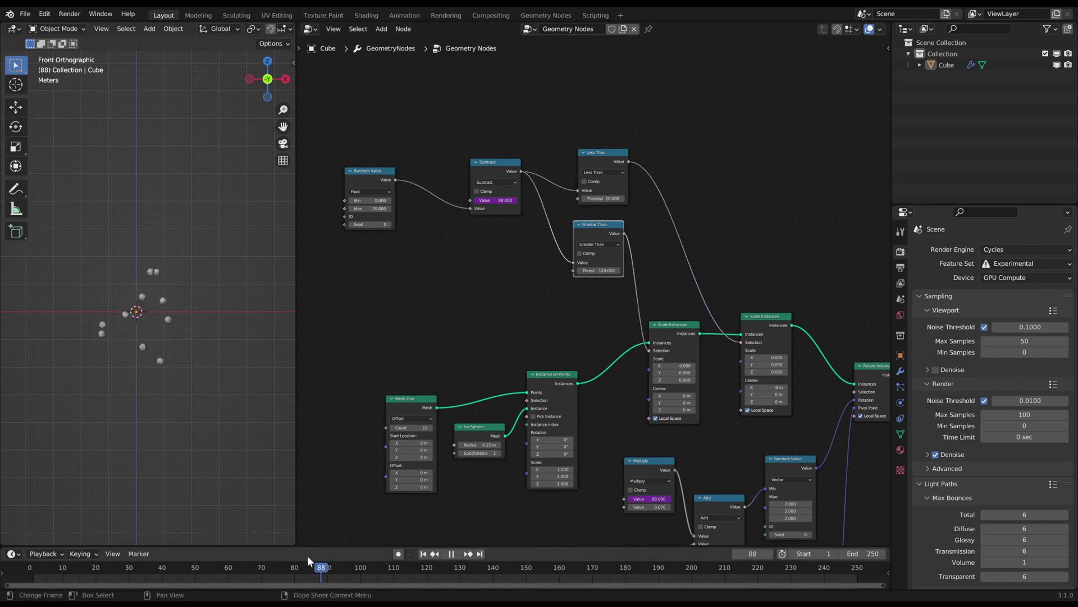
pyautogui.moveTo(115, 570)
pyautogui.mouseDown()
pyautogui.moveTo(540, 569)
pyautogui.moveTo(68, 569)
pyautogui.mouseUp()
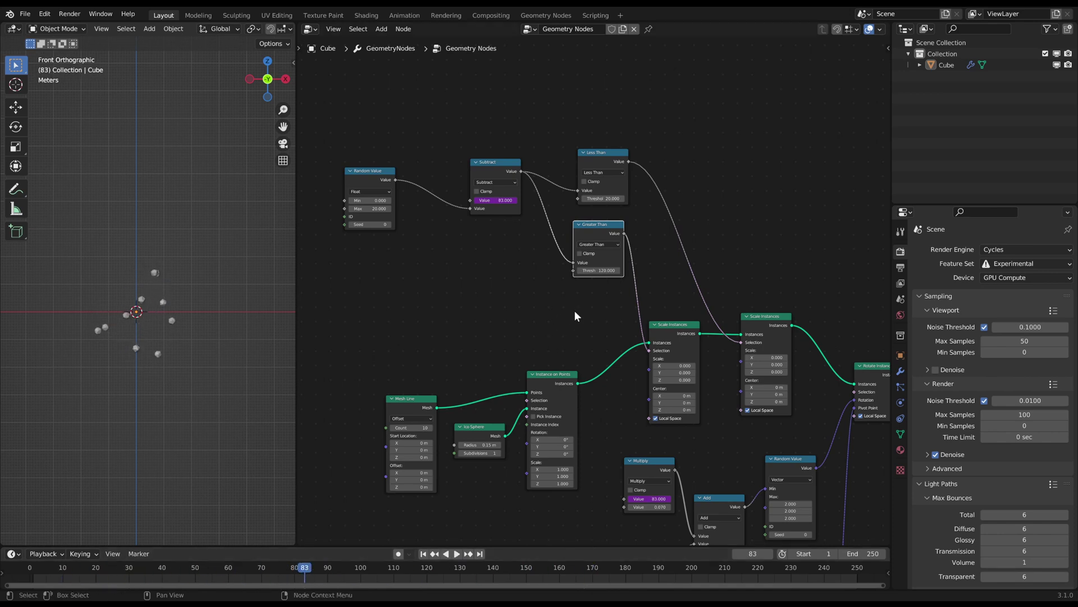
pyautogui.scroll(-1, 641, 284)
pyautogui.scroll(-1, 705, 378)
pyautogui.scroll(-3, 705, 378)
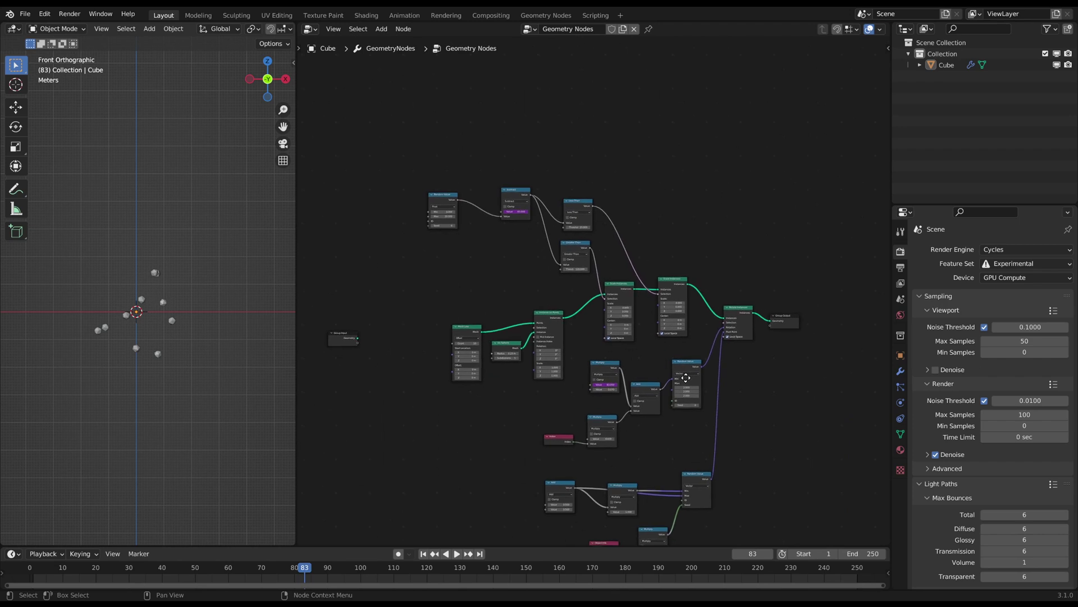
pyautogui.press('space')
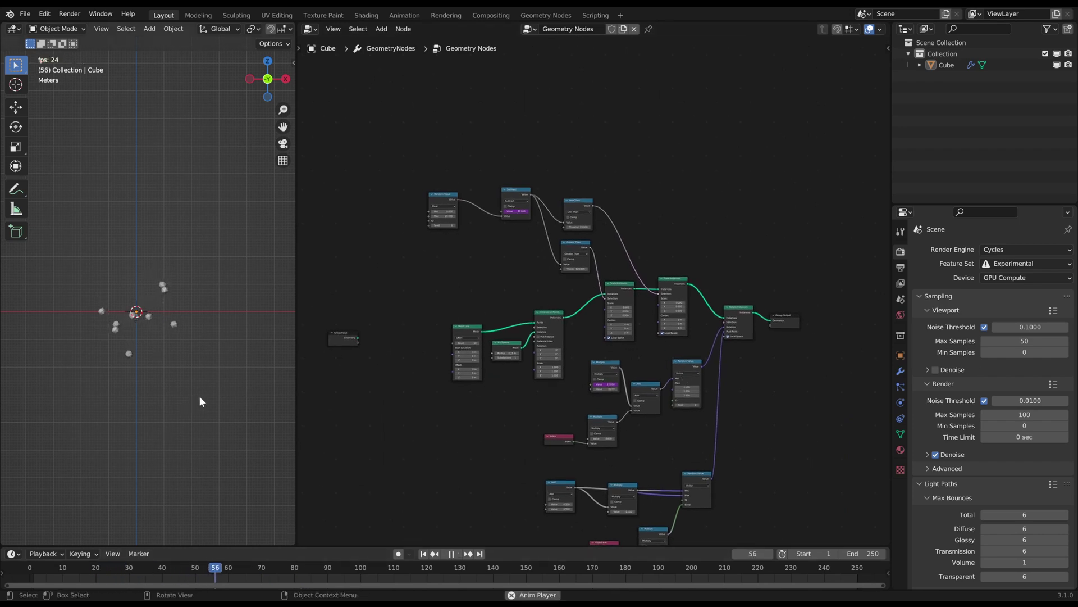
pyautogui.press('Escape')
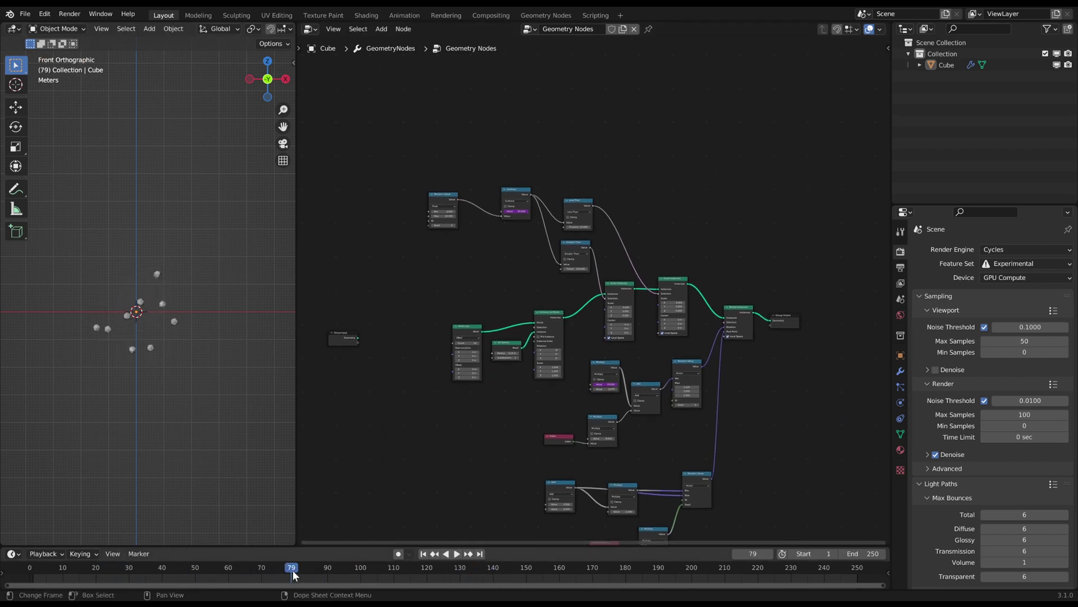
pyautogui.scroll(2, 380, 421)
pyautogui.press('n')
# Add several group inputs and name the first one Firefly Amount
pyautogui.click(884, 131)
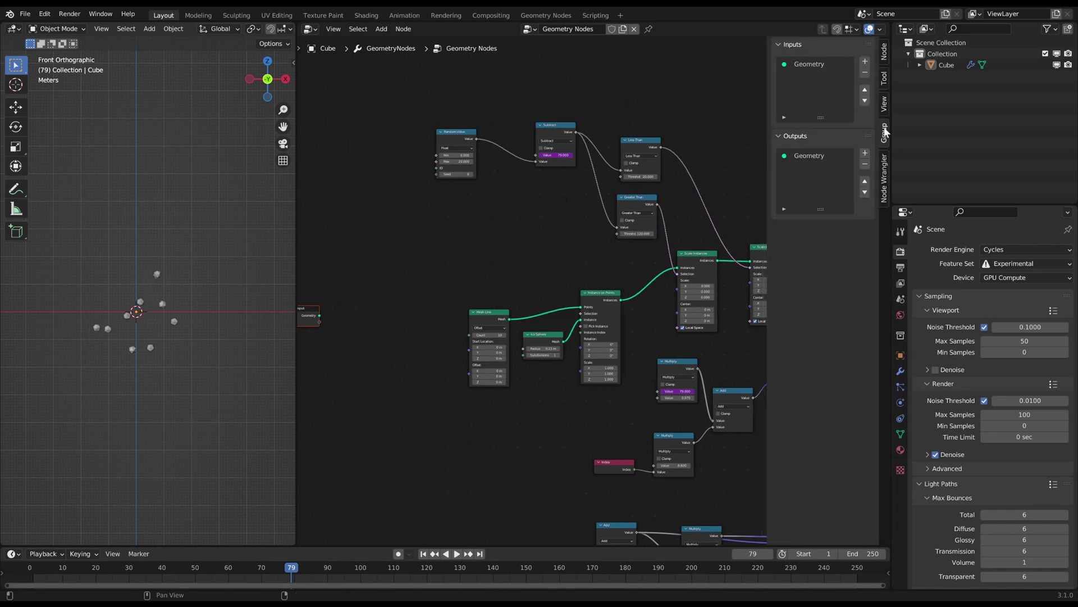
pyautogui.click(867, 62)
pyautogui.click(867, 62)
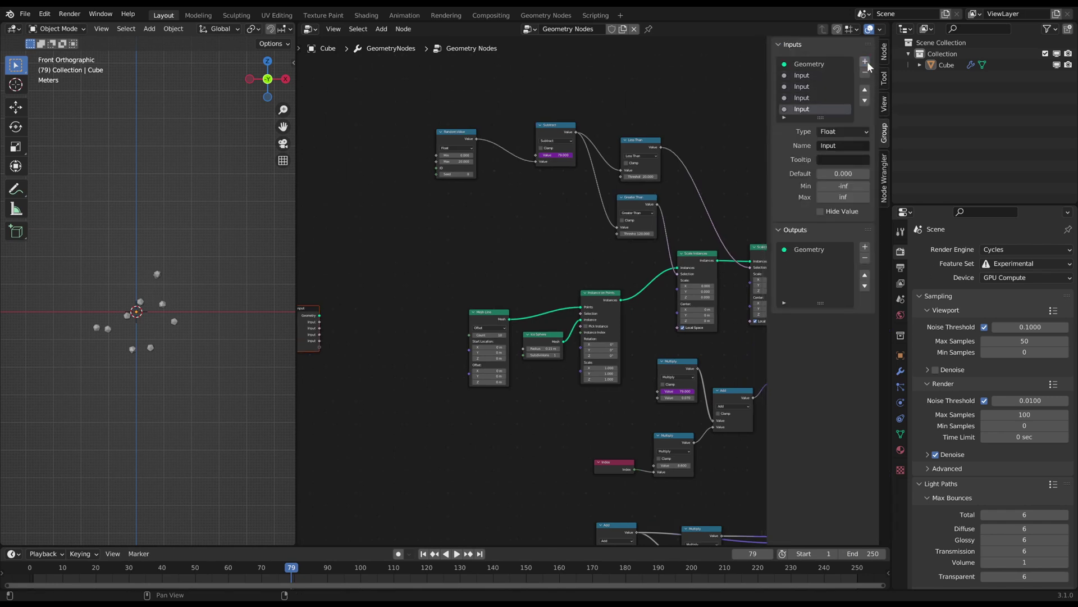
pyautogui.moveTo(819, 118); pyautogui.dragTo(816, 146)
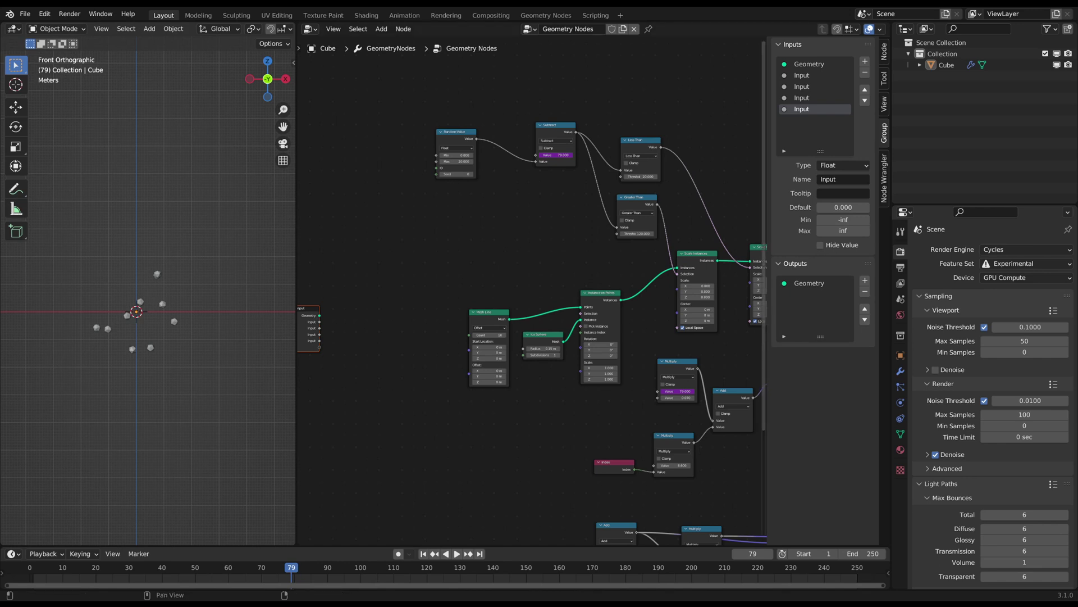
pyautogui.click(865, 60)
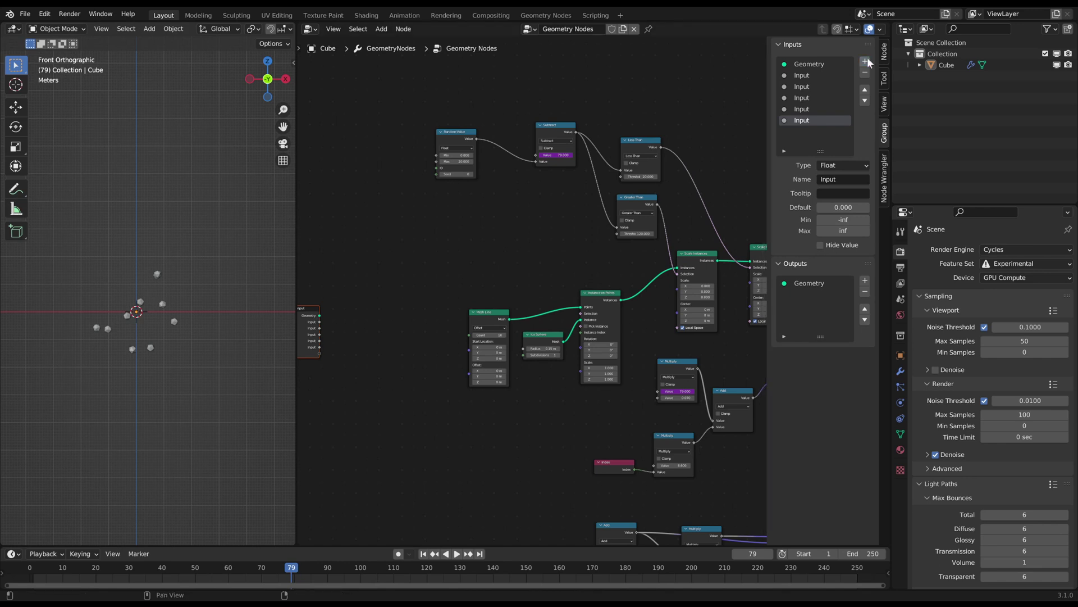
pyautogui.click(808, 74)
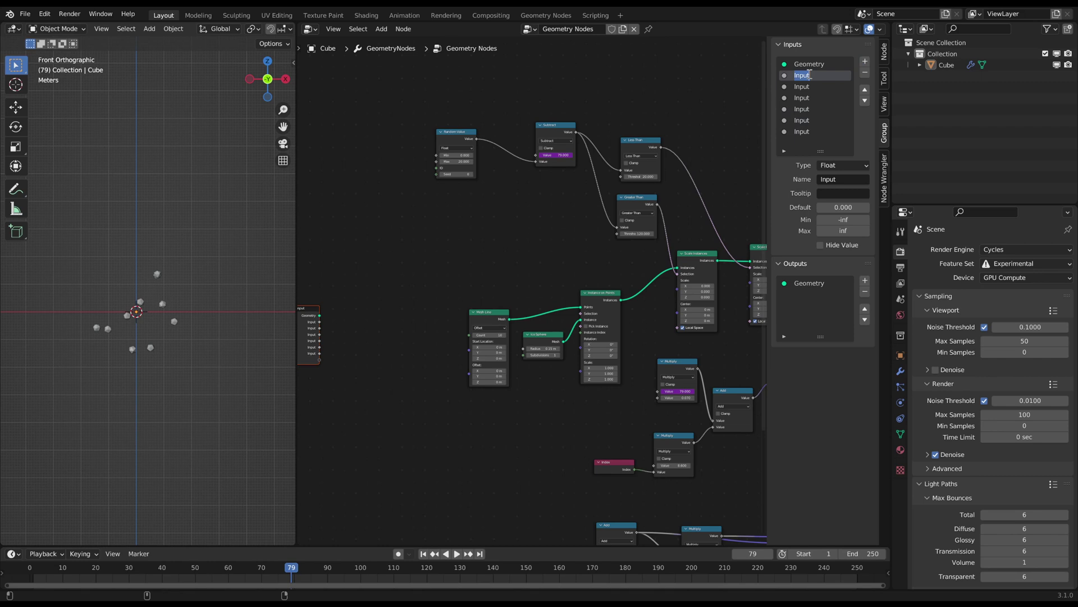
pyautogui.write('Firefly Amount')
pyautogui.press('Return')
# Make the spawn and kill frame inputs integers and rename the kill frame input
pyautogui.click(802, 87)
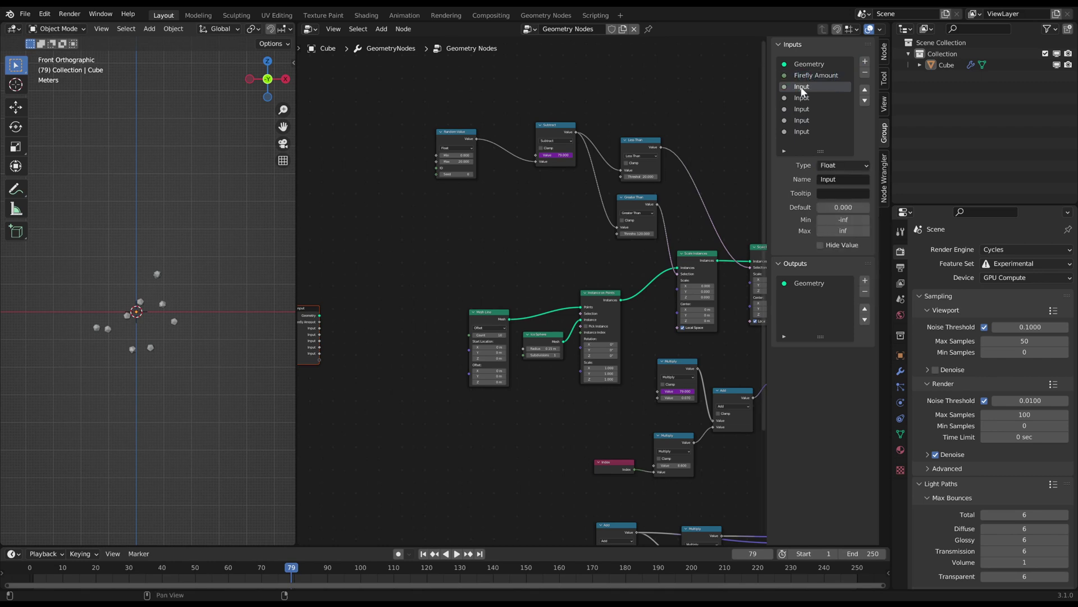
pyautogui.click(843, 164)
pyautogui.click(834, 184)
pyautogui.write('Firefly Spawn Fr...')
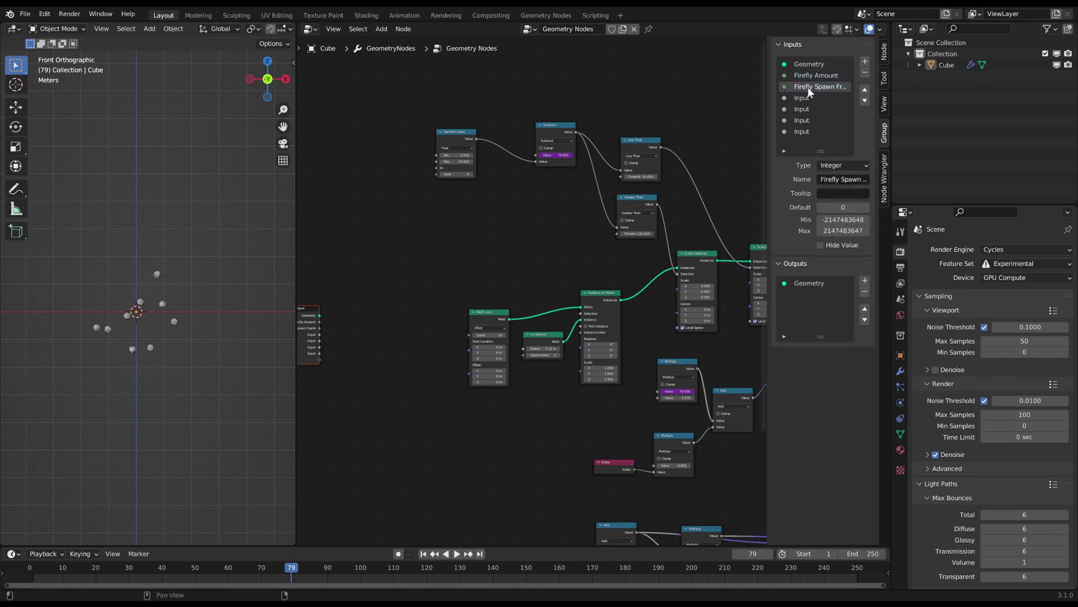
pyautogui.click(802, 98)
pyautogui.click(843, 163)
pyautogui.click(834, 184)
pyautogui.doubleClick(809, 98)
pyautogui.write('Firefly Kill Frame')
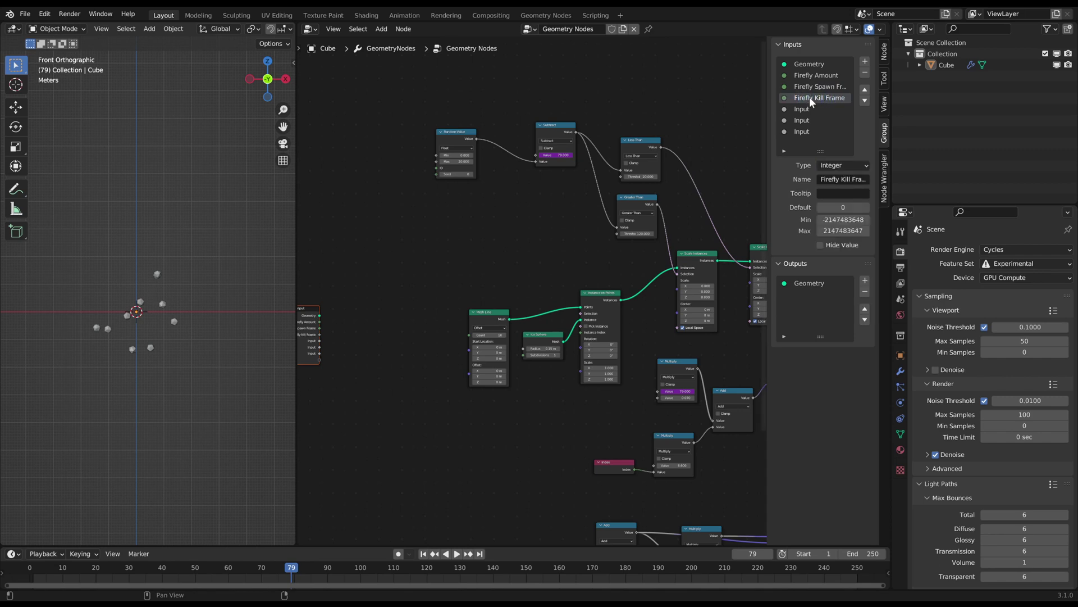
# Make Fade Frames an integer and remove the extra unused input
pyautogui.click(804, 109)
pyautogui.click(843, 164)
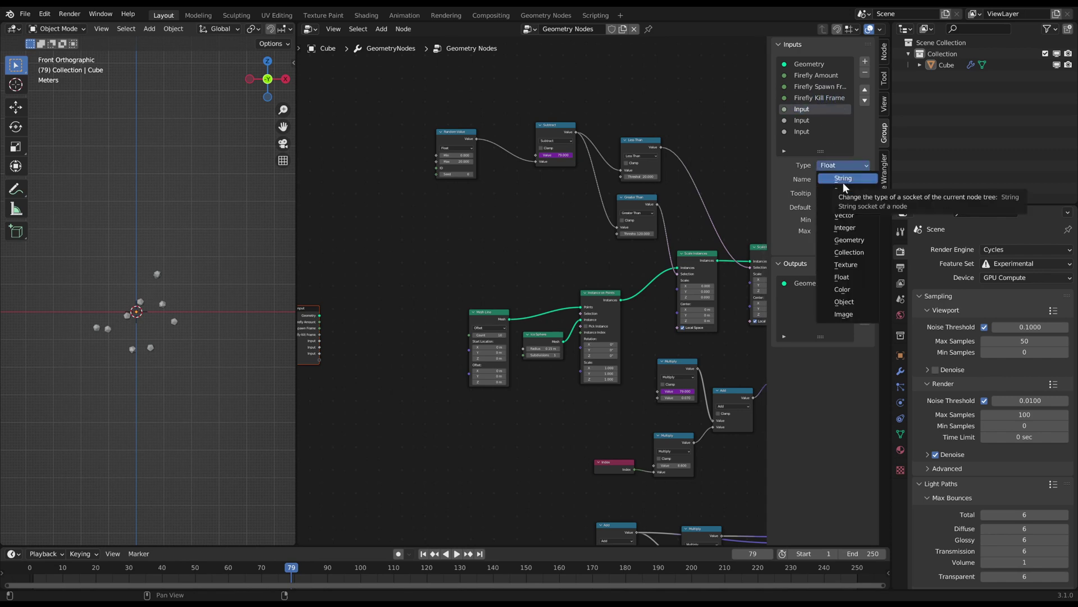
pyautogui.click(834, 183)
pyautogui.write('Fade Frames')
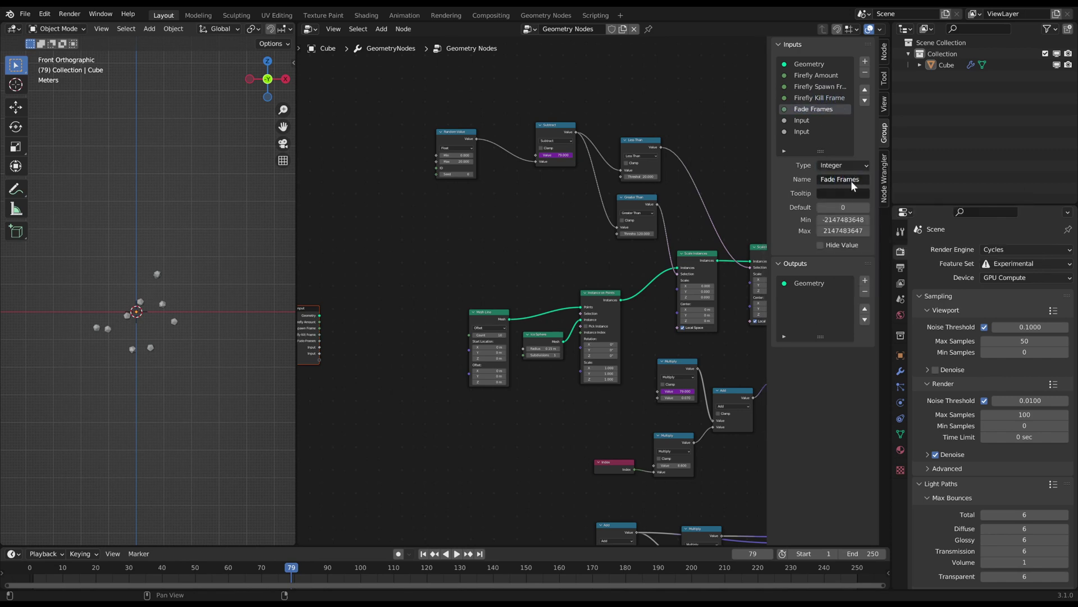
pyautogui.click(807, 122)
pyautogui.write('Radius')
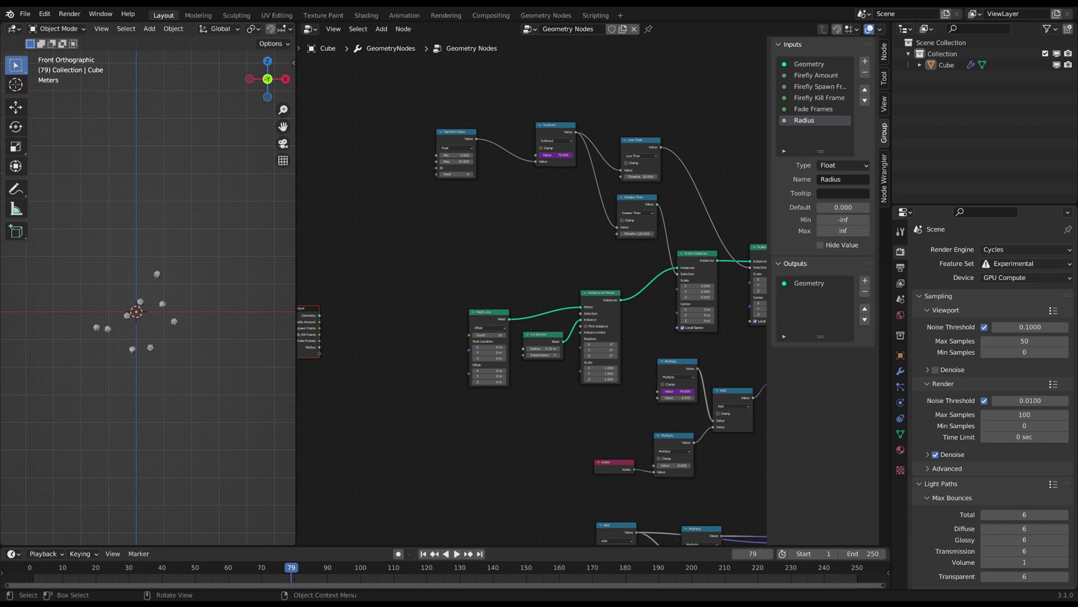
# Link Firefly Amount to the point count and set it to 19 in the modifier
pyautogui.moveTo(320, 321); pyautogui.dragTo(351, 345, button='middle')
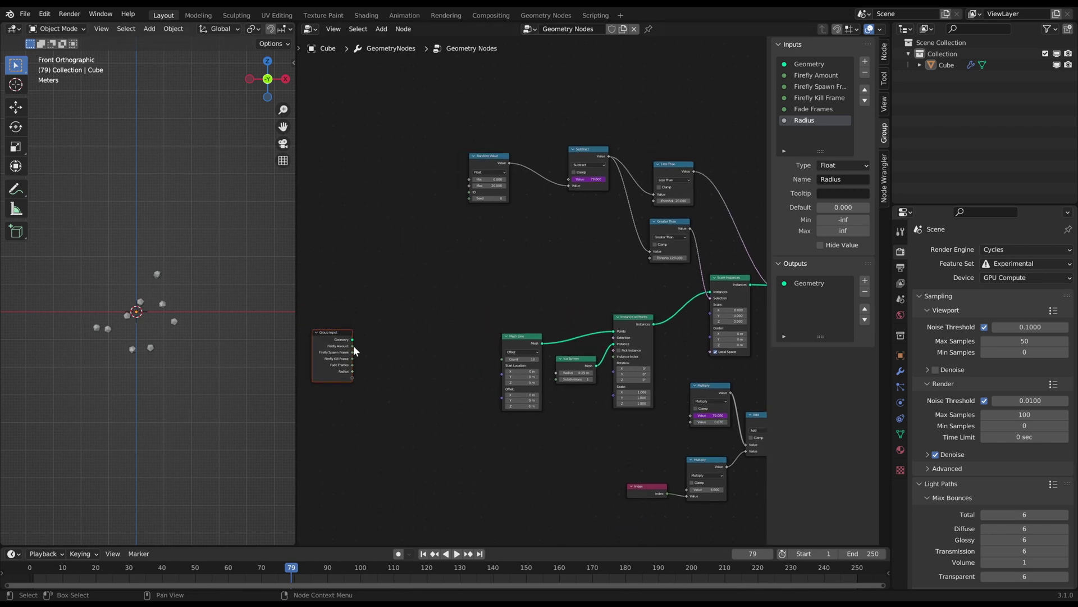
pyautogui.moveTo(351, 345); pyautogui.dragTo(503, 358)
pyautogui.click(900, 370)
pyautogui.moveTo(1011, 298)
pyautogui.mouseDown()
pyautogui.moveTo(1045, 299)
pyautogui.moveTo(1003, 299)
pyautogui.mouseUp()
pyautogui.moveTo(353, 346)
pyautogui.mouseDown()
pyautogui.moveTo(399, 338)
pyautogui.moveTo(654, 200)
pyautogui.mouseUp()
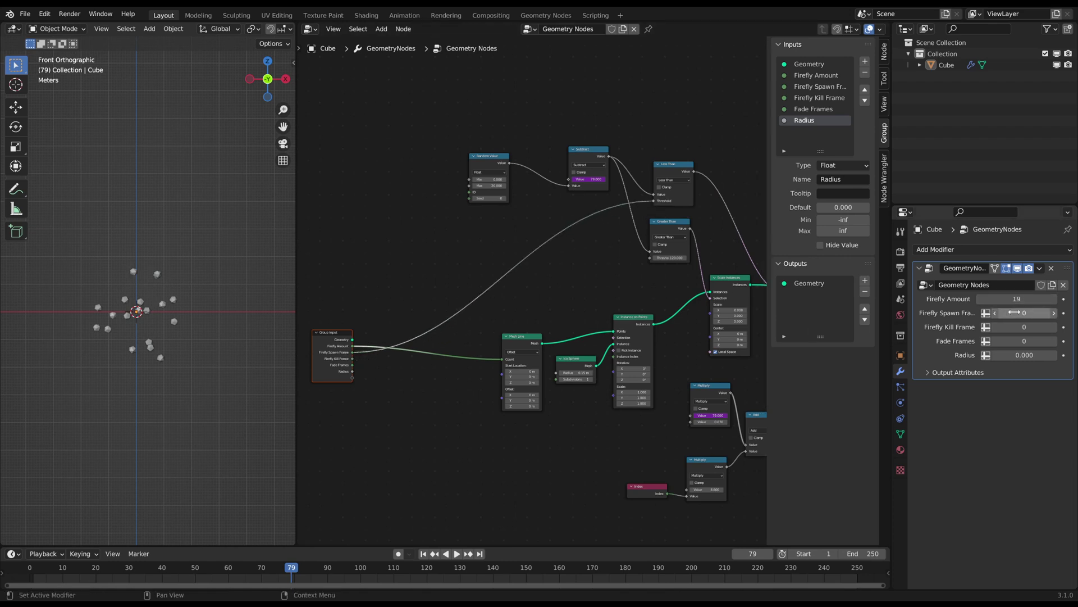
# Link Firefly Kill Frame to the Greater Than threshold; set it to 127 and Fade Frames to 27
pyautogui.moveTo(353, 358); pyautogui.dragTo(391, 356)
pyautogui.moveTo(648, 257); pyautogui.dragTo(651, 256)
pyautogui.moveTo(1024, 327)
pyautogui.mouseDown()
pyautogui.moveTo(1053, 327)
pyautogui.moveTo(1032, 327)
pyautogui.mouseUp()
pyautogui.moveTo(351, 364)
pyautogui.mouseDown()
pyautogui.moveTo(392, 358)
pyautogui.moveTo(473, 186)
pyautogui.mouseUp()
pyautogui.moveTo(1024, 340); pyautogui.dragTo(1045, 341)
pyautogui.scroll(-5, 551, 308)
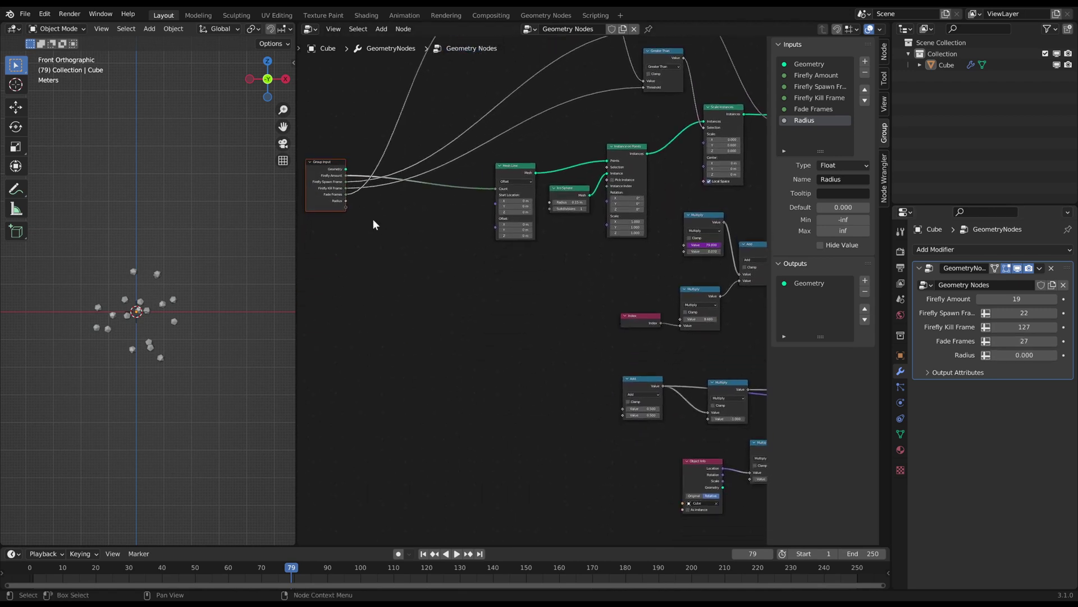
# Link Radius into the Add node, enlarge the radius, and raise the firefly amount during playback
pyautogui.moveTo(345, 200); pyautogui.dragTo(624, 408)
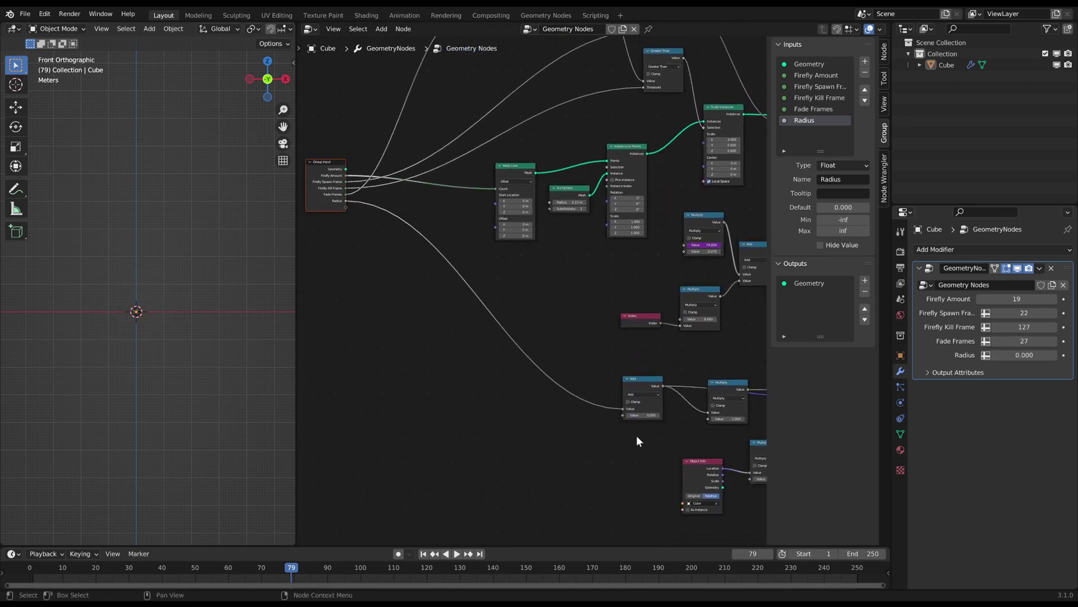
pyautogui.moveTo(1009, 355); pyautogui.dragTo(1053, 354)
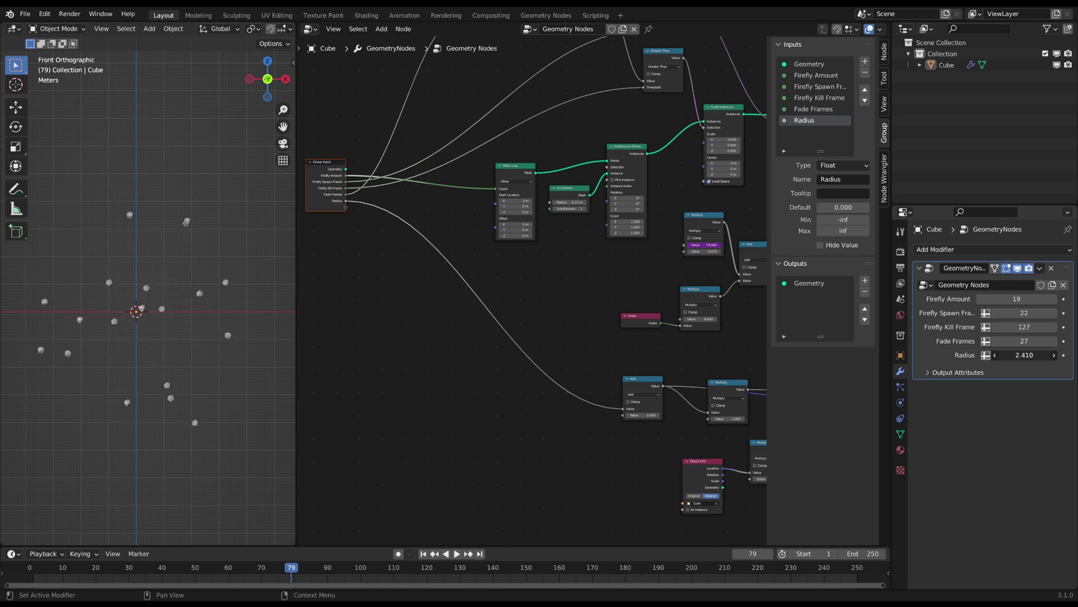
pyautogui.press('space')
pyautogui.moveTo(121, 566); pyautogui.dragTo(113, 566)
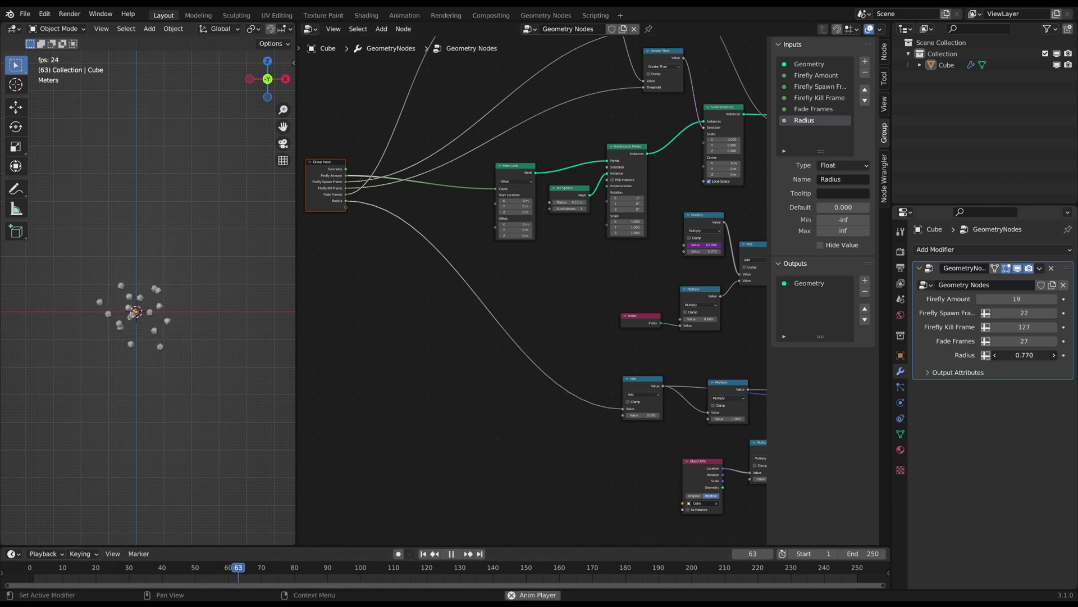
pyautogui.moveTo(1017, 298); pyautogui.dragTo(1070, 299)
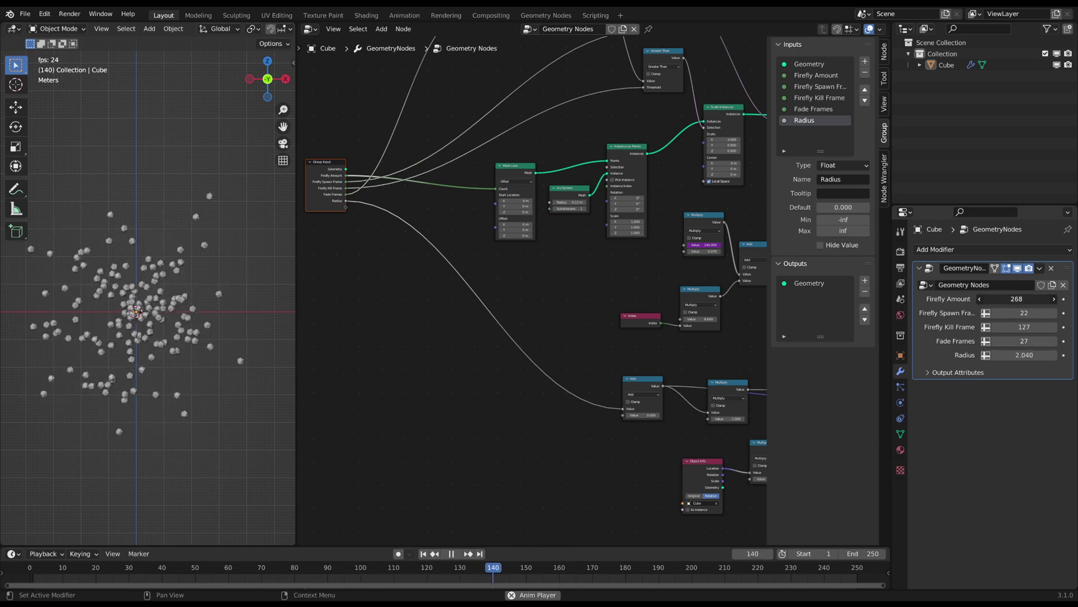
# Stop playback, create and name a new material, and switch to rendered shading
pyautogui.click(233, 566)
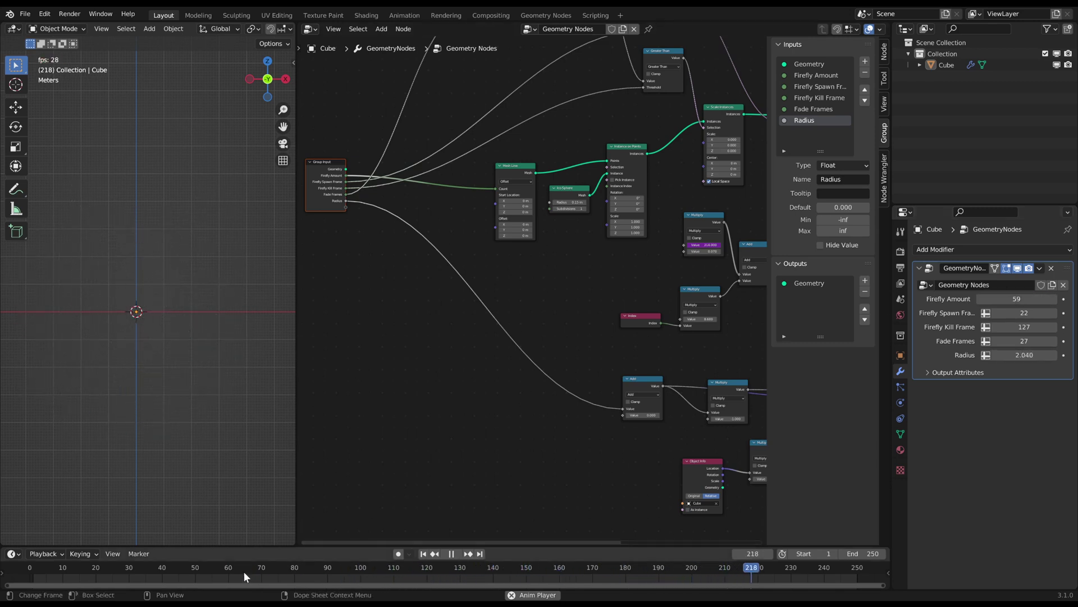
pyautogui.press('space')
pyautogui.moveTo(758, 197); pyautogui.dragTo(626, 247, button='middle')
pyautogui.click(626, 247)
pyautogui.scroll(2, 578, 241)
pyautogui.click(901, 450)
pyautogui.doubleClick(975, 297)
pyautogui.write('Firefly')
pyautogui.press('Return')
pyautogui.click(274, 29)
# Enable Bloom and assign the Firefly material in the Set Material node
pyautogui.click(900, 251)
pyautogui.click(1024, 250)
pyautogui.click(928, 344)
pyautogui.click(589, 272)
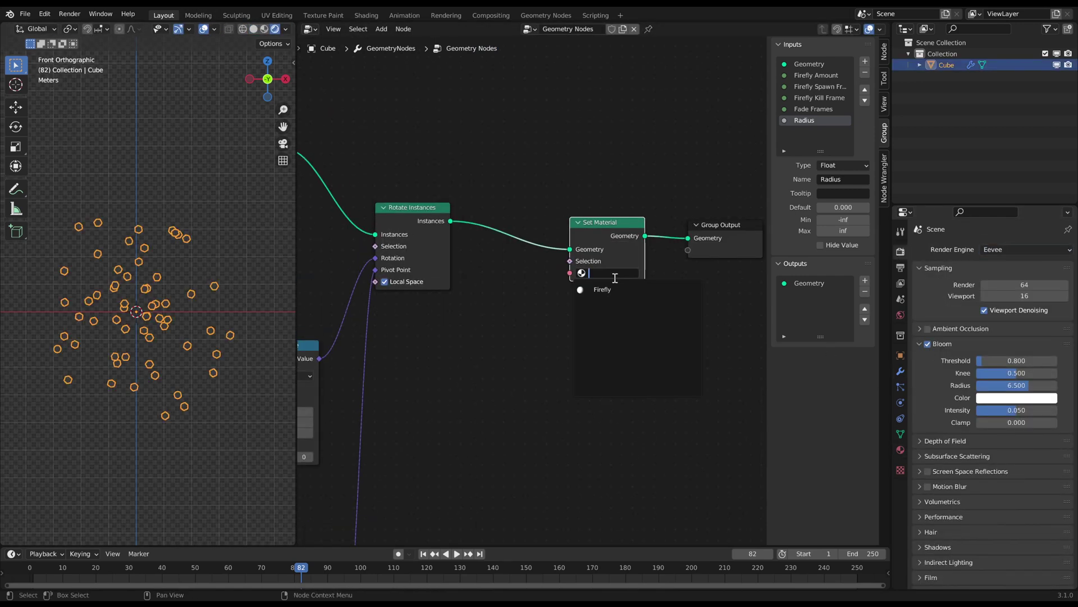
# Show the Firefly material's shader node tree in the Shader Editor
pyautogui.click(624, 289)
pyautogui.click(312, 29)
pyautogui.click(350, 135)
# Add a Sine math node and connect it to Emission Strength
pyautogui.press('Home')
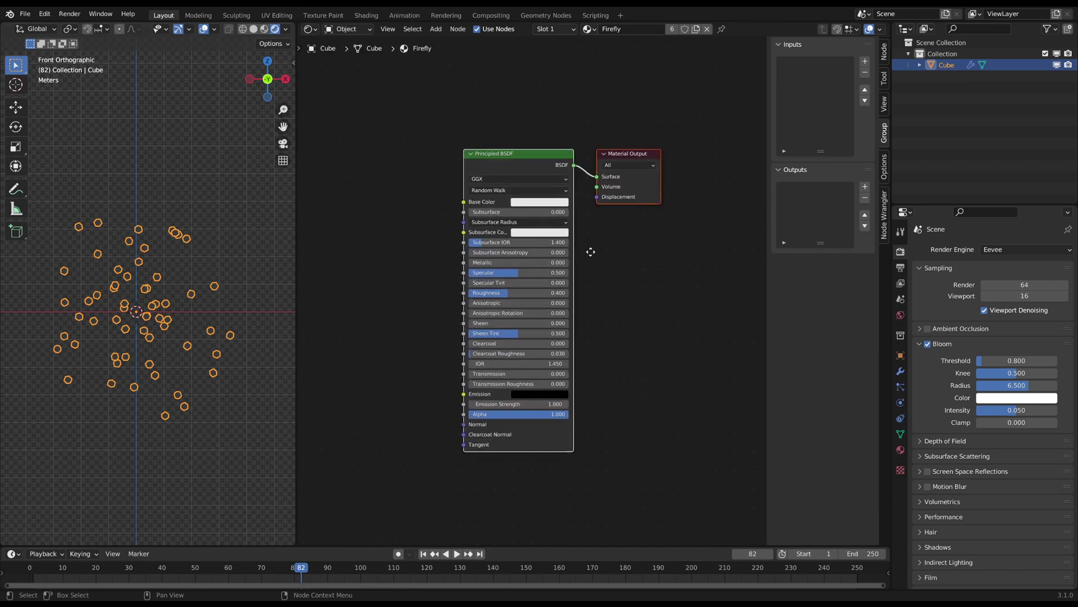
pyautogui.scroll(-1, 437, 260)
pyautogui.scroll(-1, 337, 297)
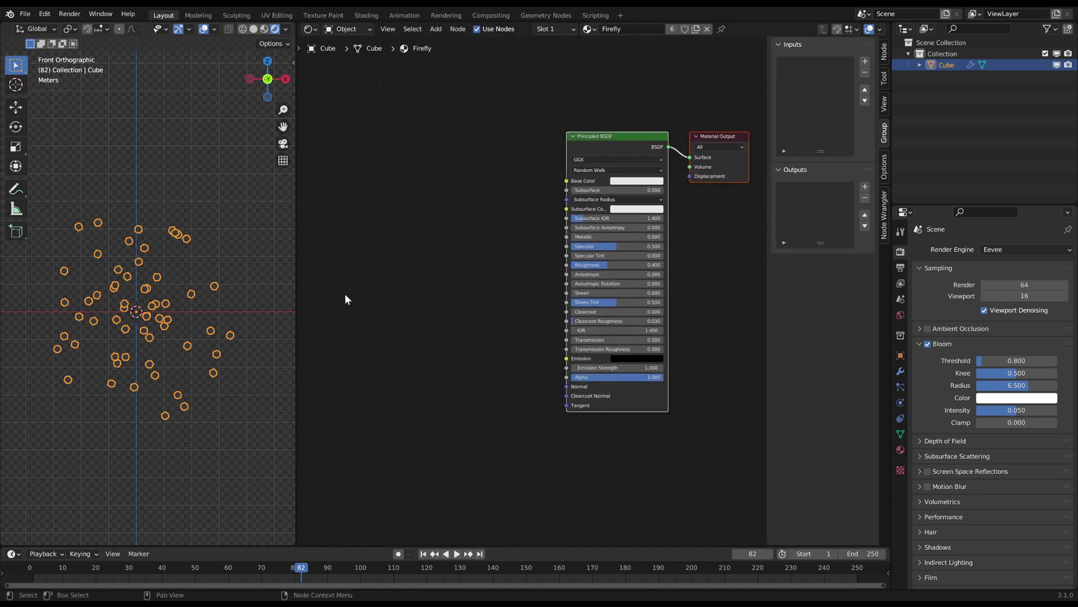
pyautogui.hotkey('shift', 'a')
pyautogui.click(372, 290)
pyautogui.write('math')
pyautogui.press('Return')
pyautogui.click(367, 378)
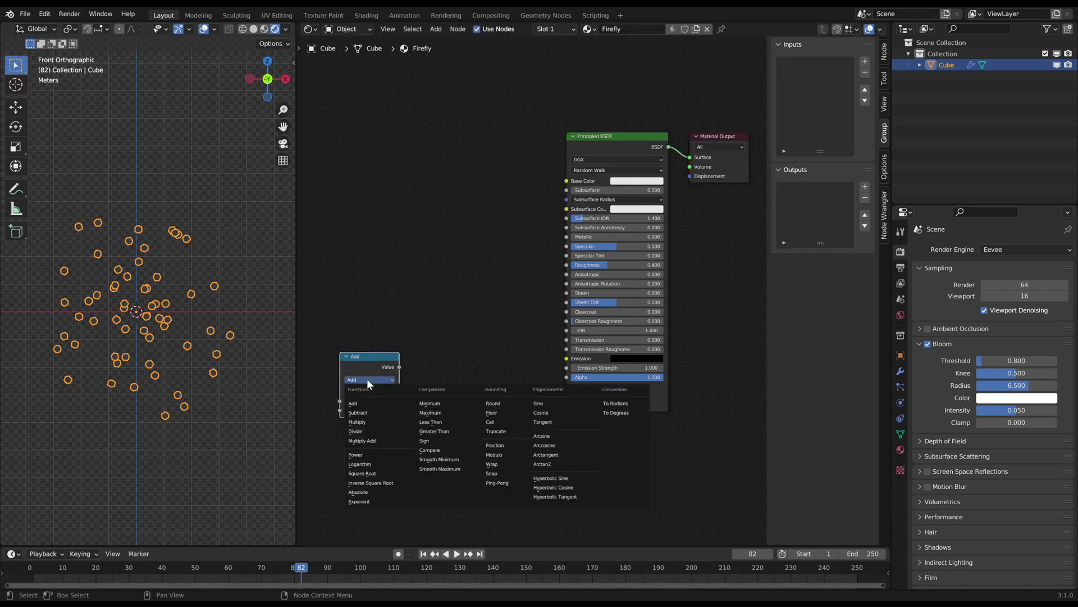
pyautogui.click(511, 390)
pyautogui.scroll(-2, 422, 385)
pyautogui.scroll(2, 404, 361)
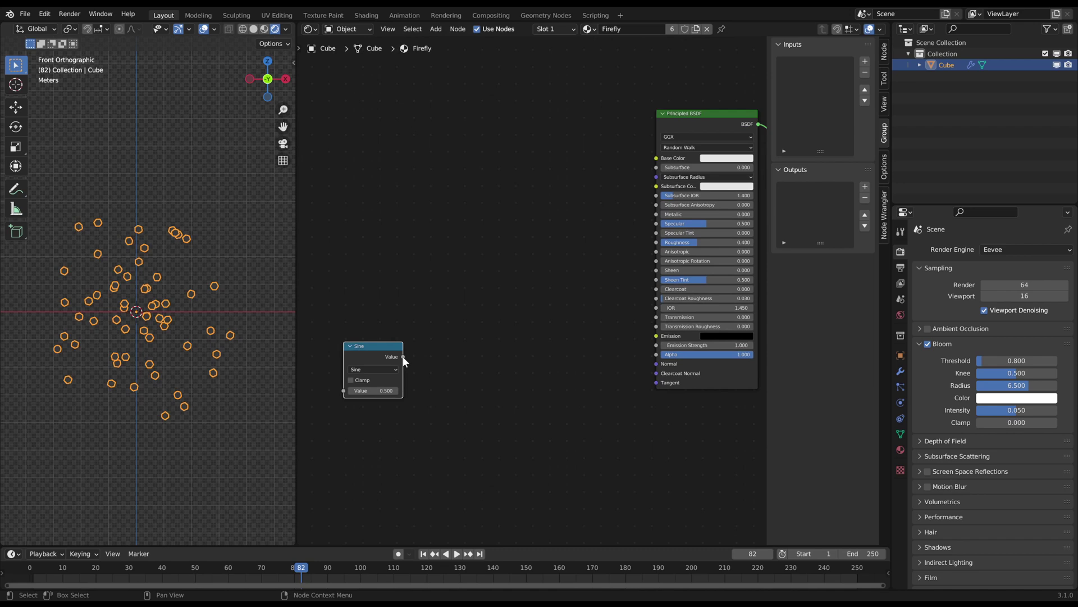
pyautogui.moveTo(402, 356); pyautogui.dragTo(656, 344)
# Set the emission colour to yellow and the base colour to nearly black
pyautogui.click(726, 336)
pyautogui.moveTo(772, 271); pyautogui.dragTo(773, 217)
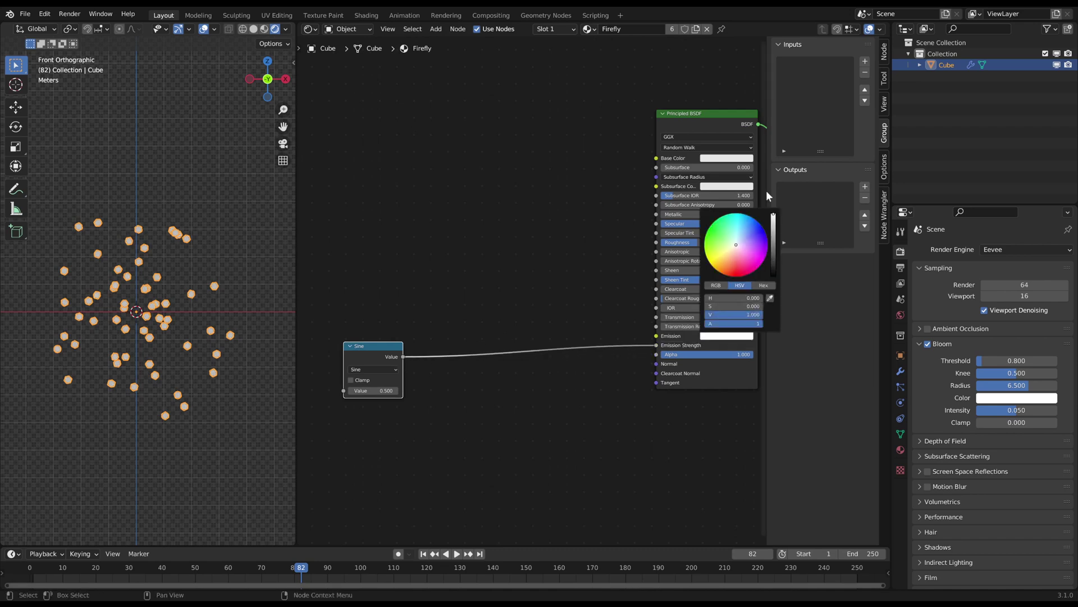
pyautogui.click(726, 158)
pyautogui.moveTo(772, 42); pyautogui.dragTo(773, 93)
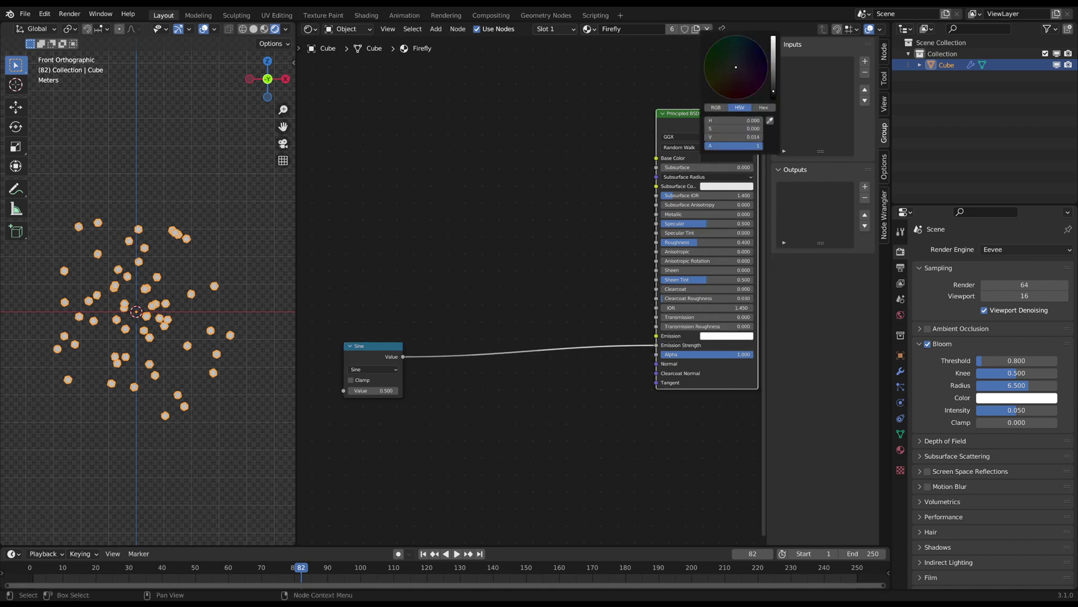
pyautogui.click(724, 335)
pyautogui.moveTo(732, 247); pyautogui.dragTo(711, 262)
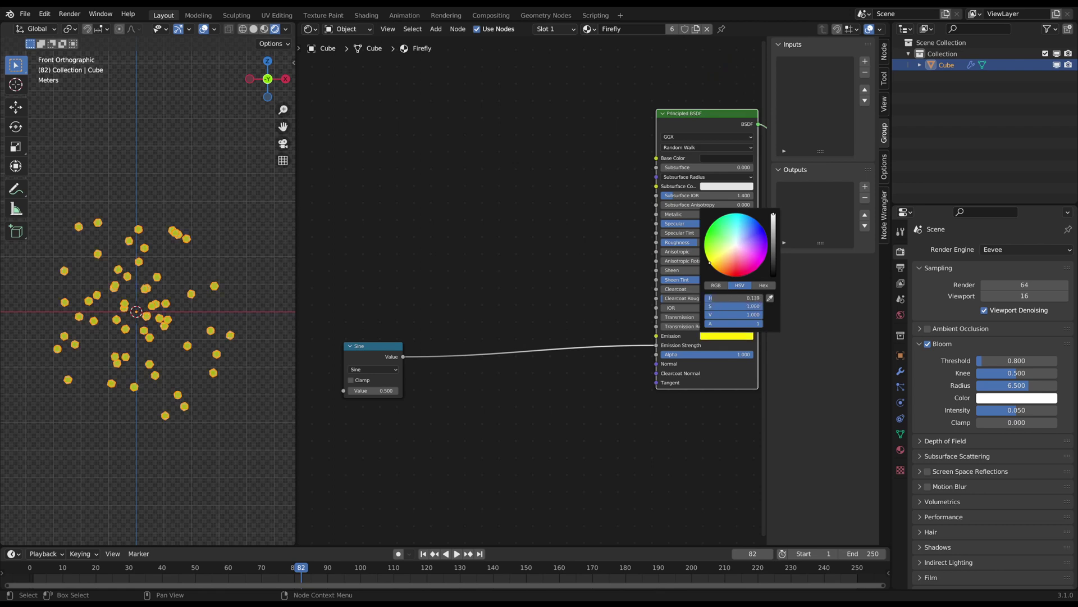
# Add a Multiply math node feeding the Sine node's input
pyautogui.moveTo(386, 375); pyautogui.dragTo(476, 327)
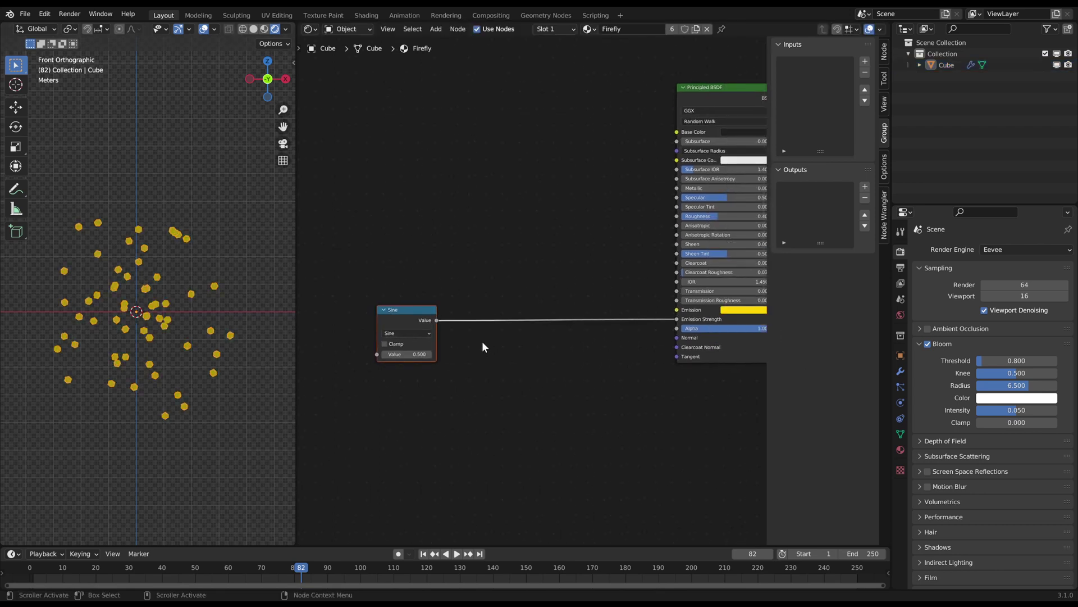
pyautogui.hotkey('shift', 'a')
pyautogui.click(336, 287)
pyautogui.click(367, 314)
pyautogui.click(372, 358)
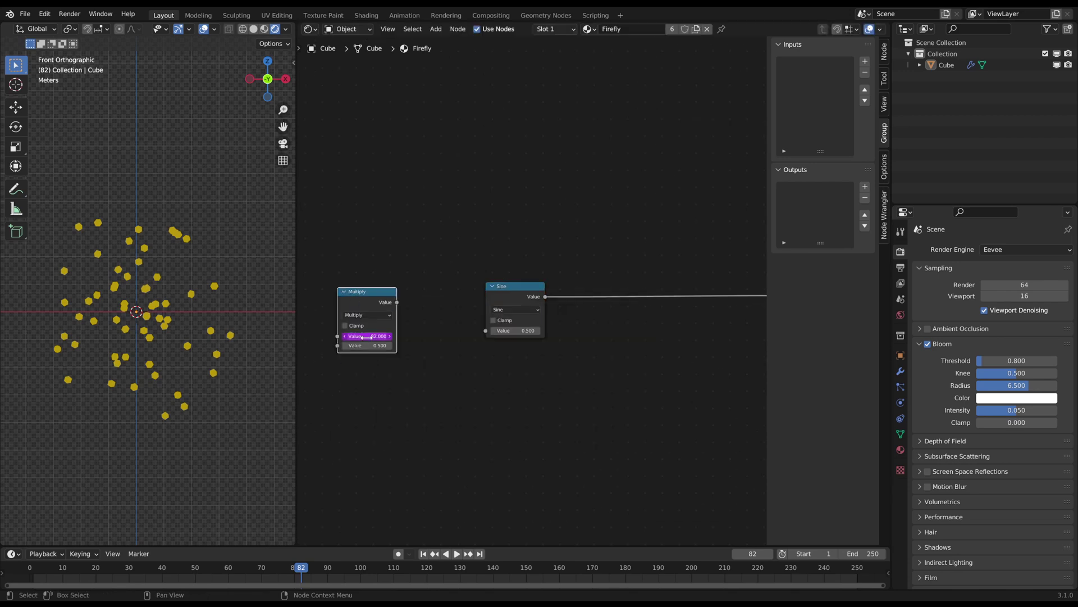
pyautogui.moveTo(397, 302); pyautogui.dragTo(486, 331)
# Set Multiply's second value to 0.08 and play to watch the glow pulse
pyautogui.press('space')
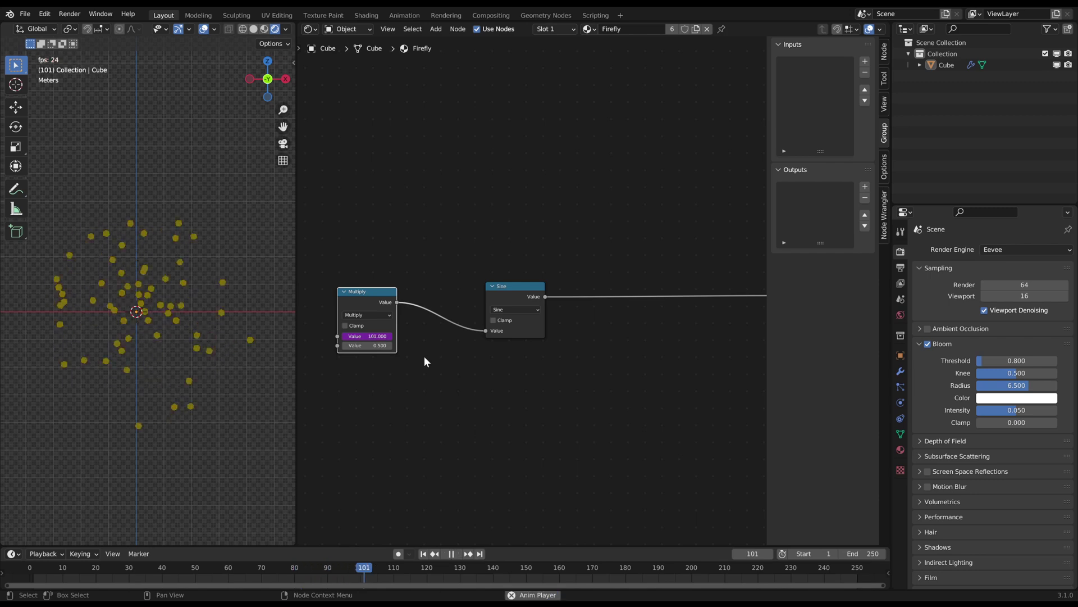
pyautogui.click(366, 345)
pyautogui.press('Return')
pyautogui.press('Escape')
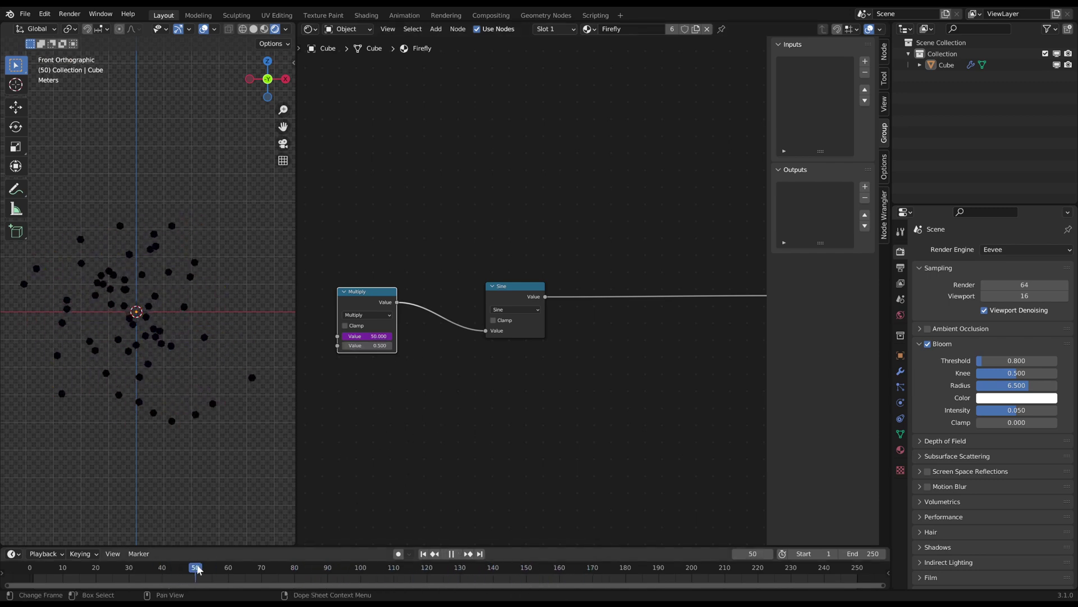
pyautogui.write('4.08')
pyautogui.press('Return')
pyautogui.press('space')
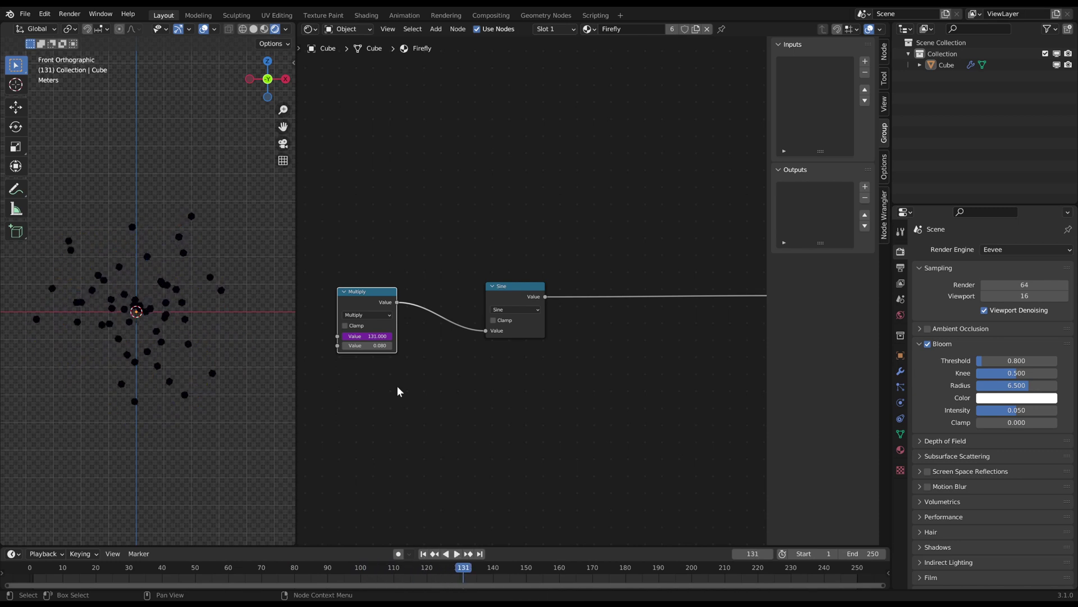
# Insert a Math Add node after Sine and move Multiply and Sine out of the way
pyautogui.hotkey('shift', 'd')
pyautogui.click(569, 336)
pyautogui.click(570, 353)
pyautogui.moveTo(366, 267); pyautogui.dragTo(506, 371)
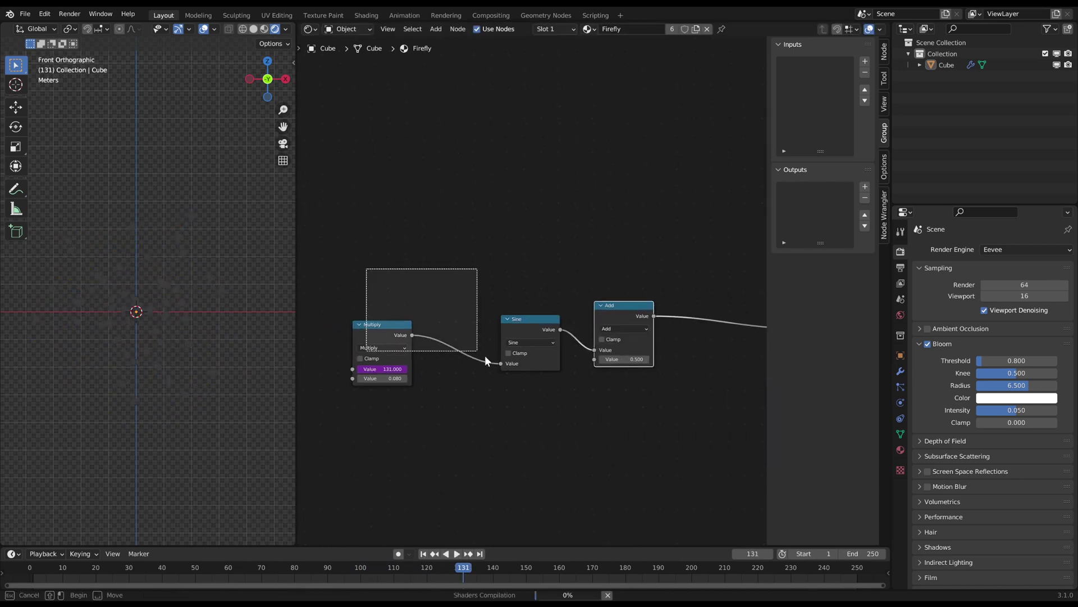
pyautogui.press('g')
pyautogui.moveTo(623, 332); pyautogui.dragTo(571, 320)
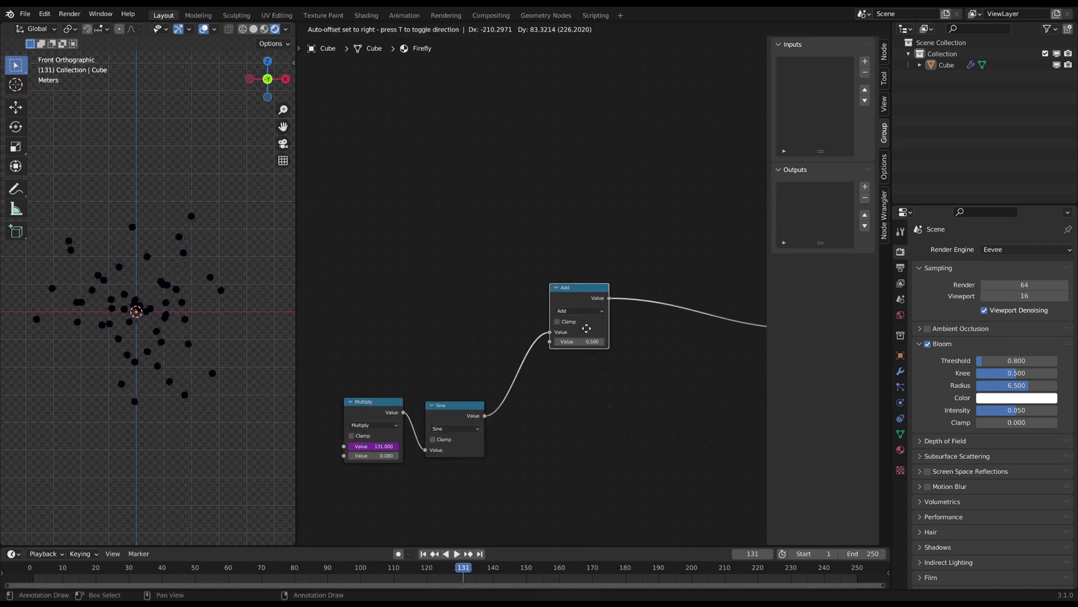
# Add an Object Info node and connect its Random output to Add's second input
pyautogui.hotkey('shift', 'a')
pyautogui.write('obje')
pyautogui.press('Return')
pyautogui.click(398, 242)
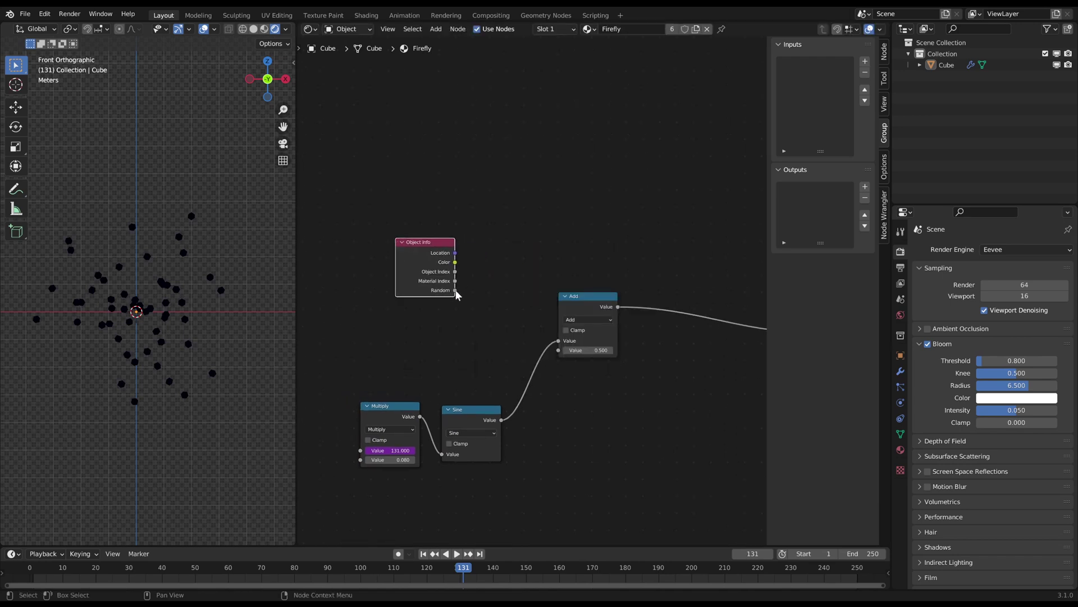
pyautogui.moveTo(455, 290); pyautogui.dragTo(558, 350)
pyautogui.moveTo(618, 354); pyautogui.dragTo(598, 353, button='middle')
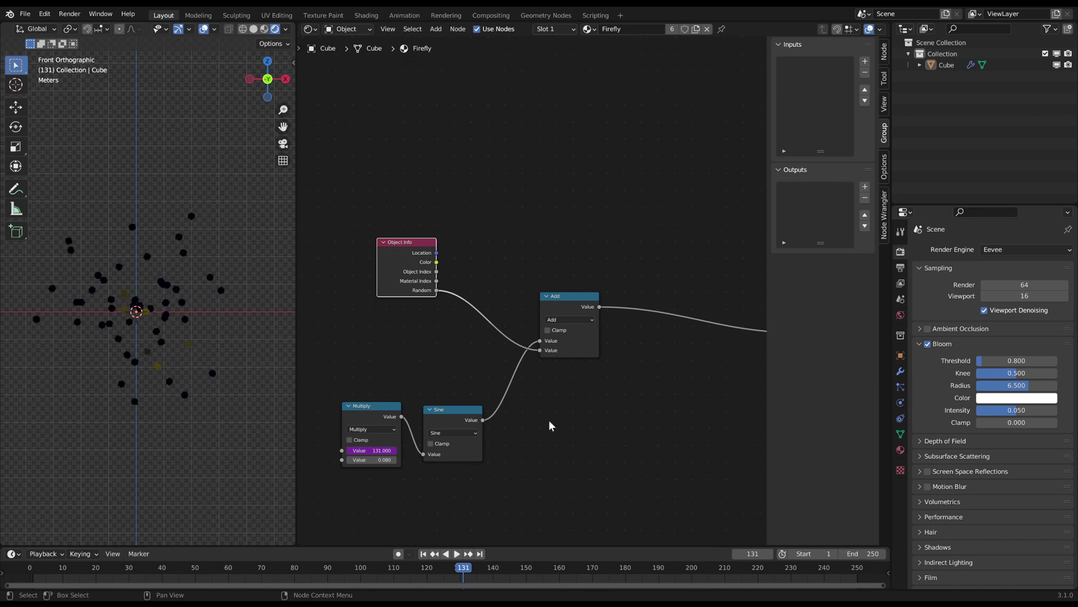
pyautogui.moveTo(397, 569); pyautogui.dragTo(343, 584)
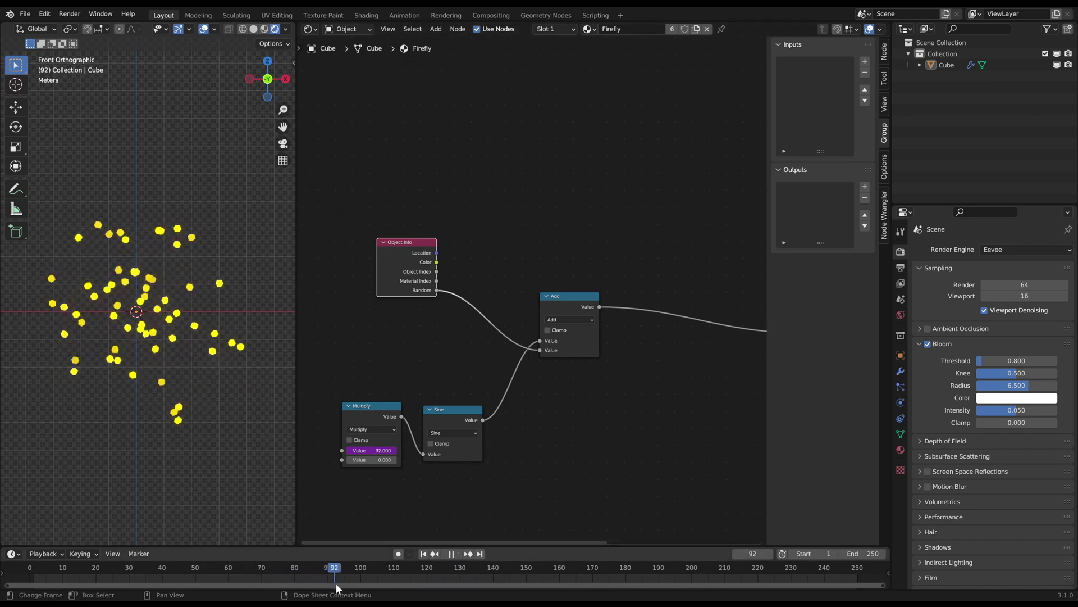
# Insert a Math node set to Power before Emission Strength
pyautogui.moveTo(344, 584); pyautogui.dragTo(239, 581)
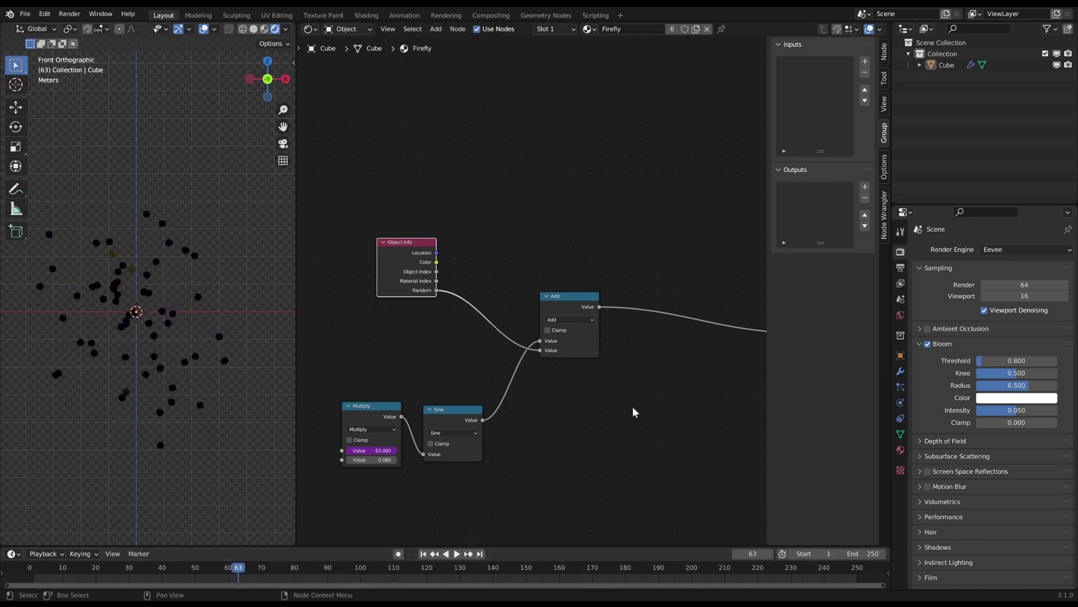
pyautogui.moveTo(626, 406); pyautogui.dragTo(414, 365, button='middle')
pyautogui.hotkey('shift', 'a')
pyautogui.click(480, 490)
pyautogui.click(433, 322)
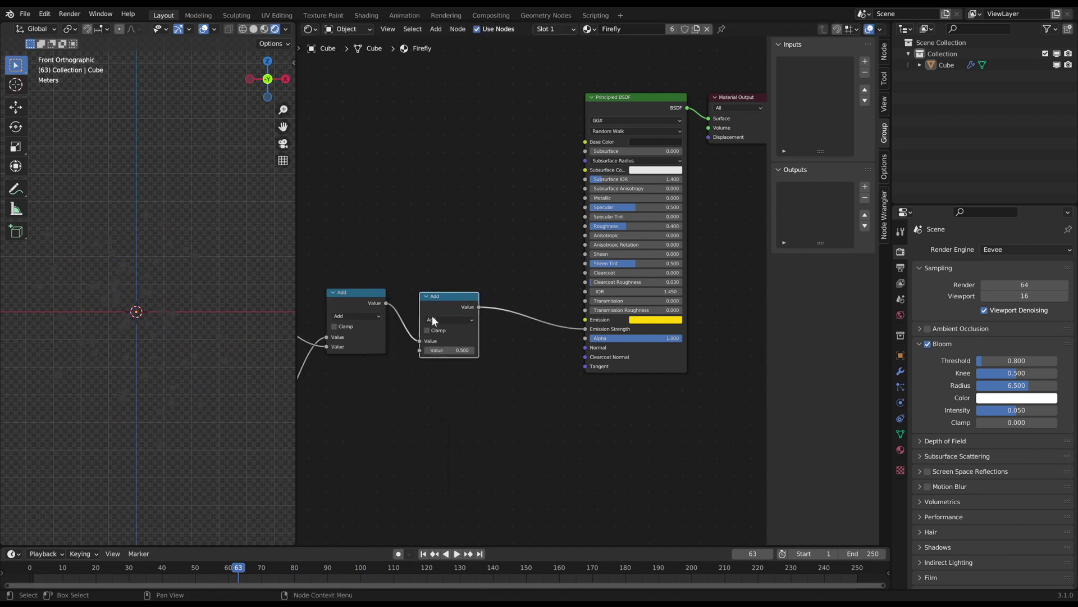
pyautogui.click(459, 377)
pyautogui.moveTo(453, 303); pyautogui.dragTo(449, 288)
# Move the Principled BSDF and output nodes right and set the Power exponent to 2
pyautogui.moveTo(501, 405); pyautogui.dragTo(783, 85)
pyautogui.moveTo(632, 97); pyautogui.dragTo(699, 99)
pyautogui.press('n')
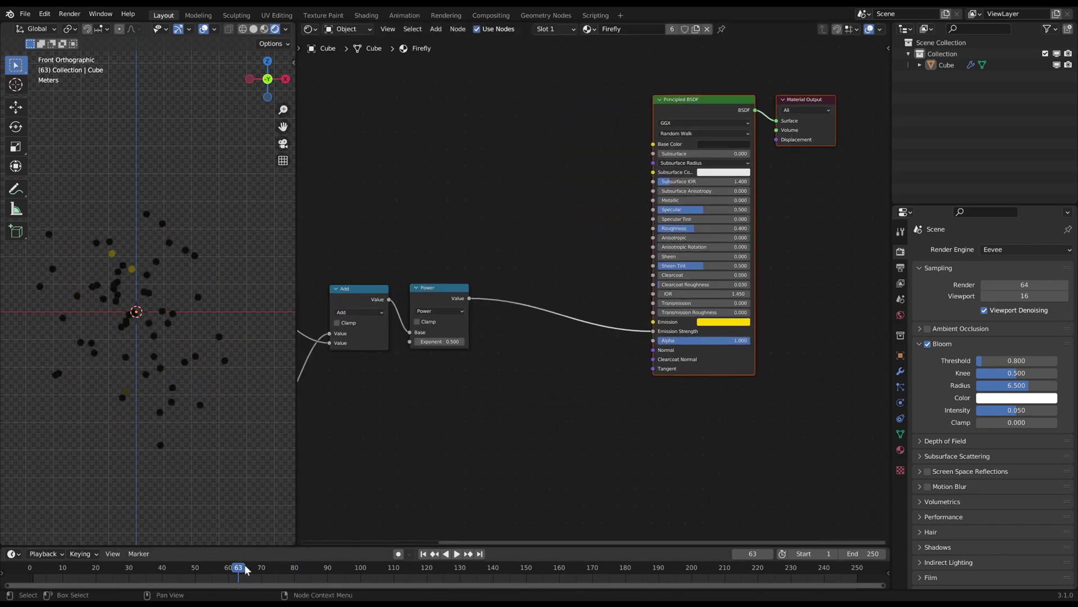
pyautogui.moveTo(238, 576)
pyautogui.mouseDown()
pyautogui.moveTo(385, 590)
pyautogui.moveTo(437, 567)
pyautogui.moveTo(276, 559)
pyautogui.moveTo(456, 562)
pyautogui.mouseUp()
pyautogui.doubleClick(439, 341)
pyautogui.write('2')
pyautogui.press('Return')
# Add a Math Multiply node with value 2 after the Power node
pyautogui.hotkey('shift', 'a')
pyautogui.write('mat')
pyautogui.press('Return')
pyautogui.click(517, 313)
pyautogui.click(529, 326)
pyautogui.click(530, 366)
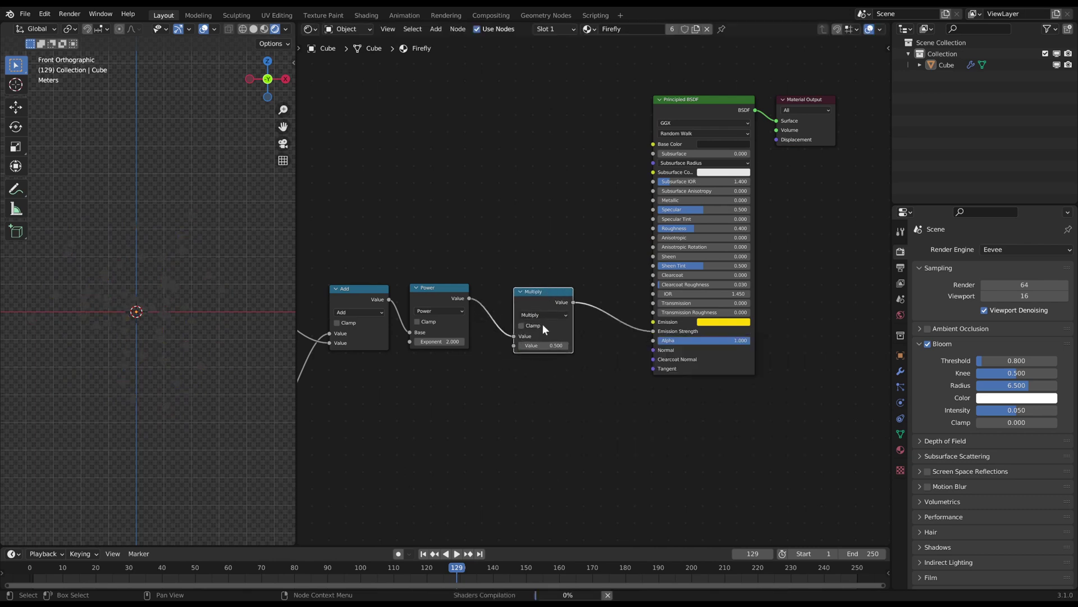
pyautogui.click(542, 344)
pyautogui.write('2')
pyautogui.press('Return')
# Play and scrub the animation to preview the sharper, brighter flashes
pyautogui.click(456, 553)
pyautogui.moveTo(448, 570); pyautogui.dragTo(318, 570)
pyautogui.press('space')
pyautogui.scroll(-5, 183, 336)
pyautogui.moveTo(182, 336); pyautogui.dragTo(184, 330, button='middle')
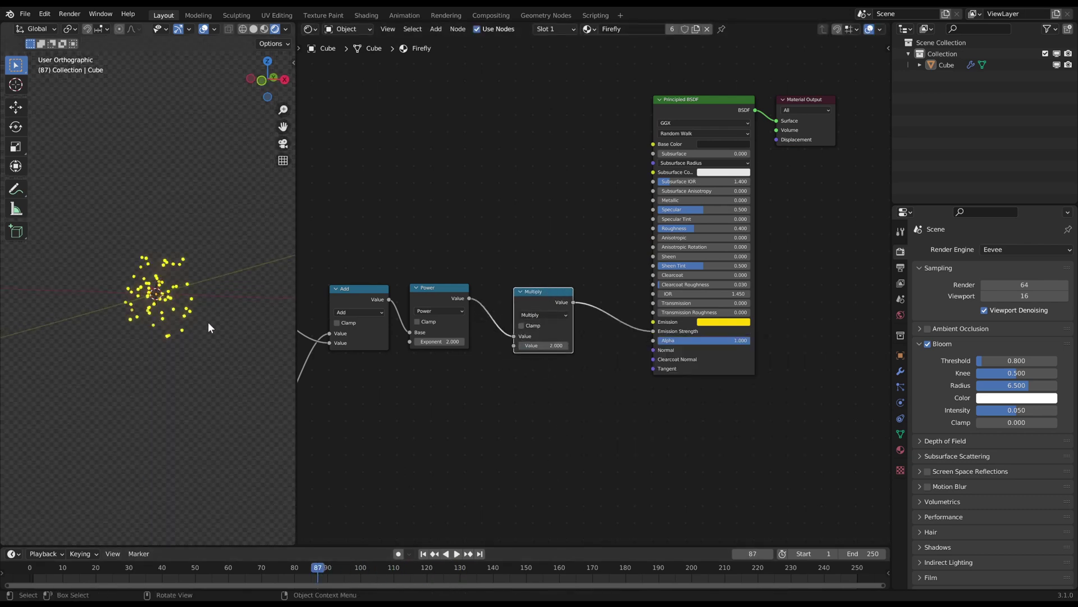
pyautogui.press('space')
pyautogui.moveTo(318, 568); pyautogui.dragTo(210, 569)
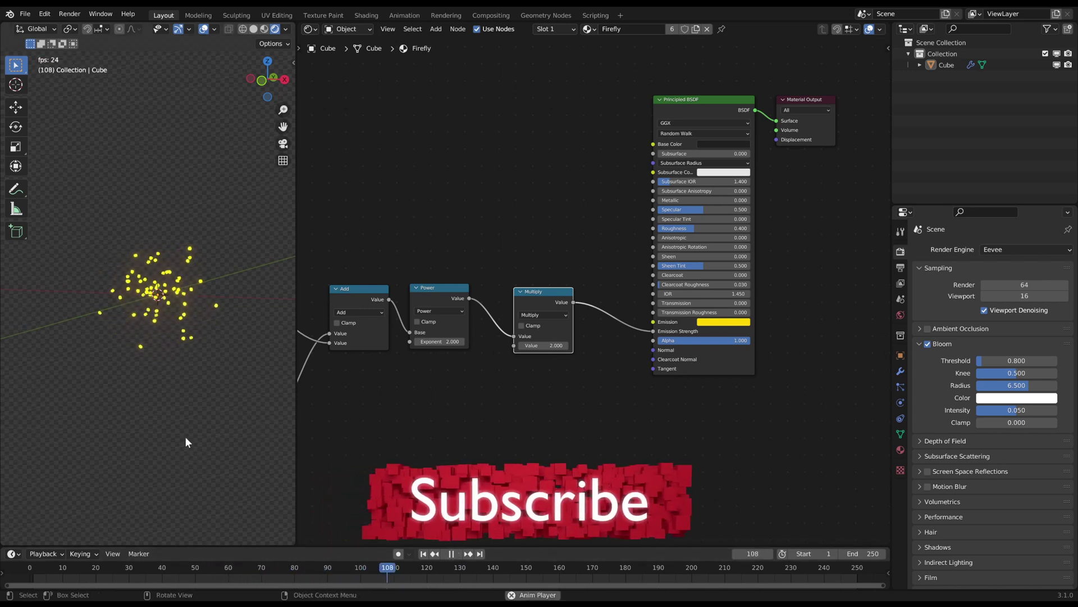
pyautogui.press('space')
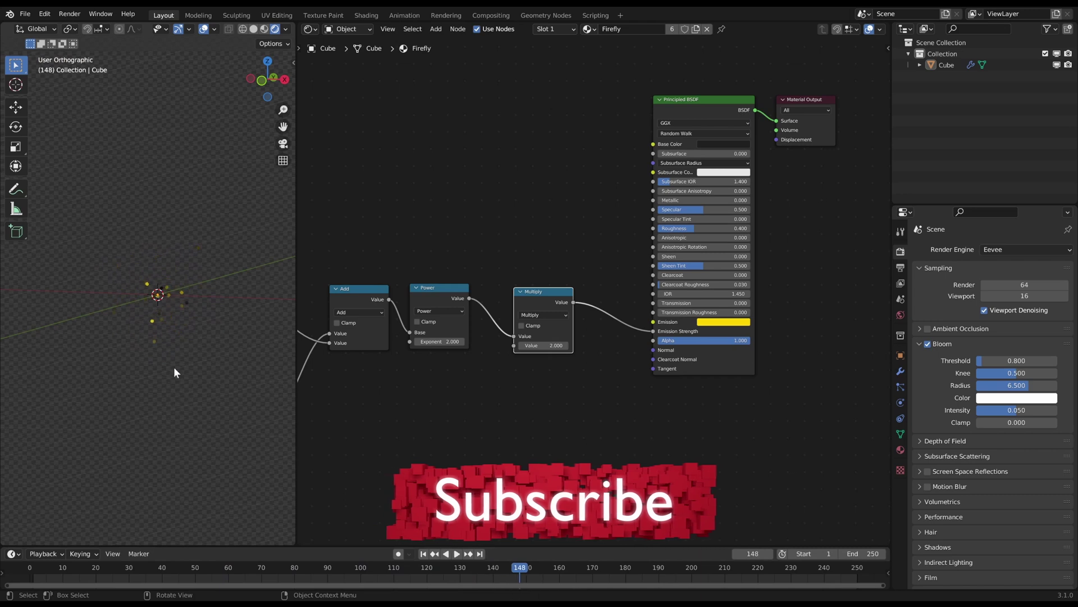
pyautogui.moveTo(171, 359); pyautogui.dragTo(176, 316, button='middle')
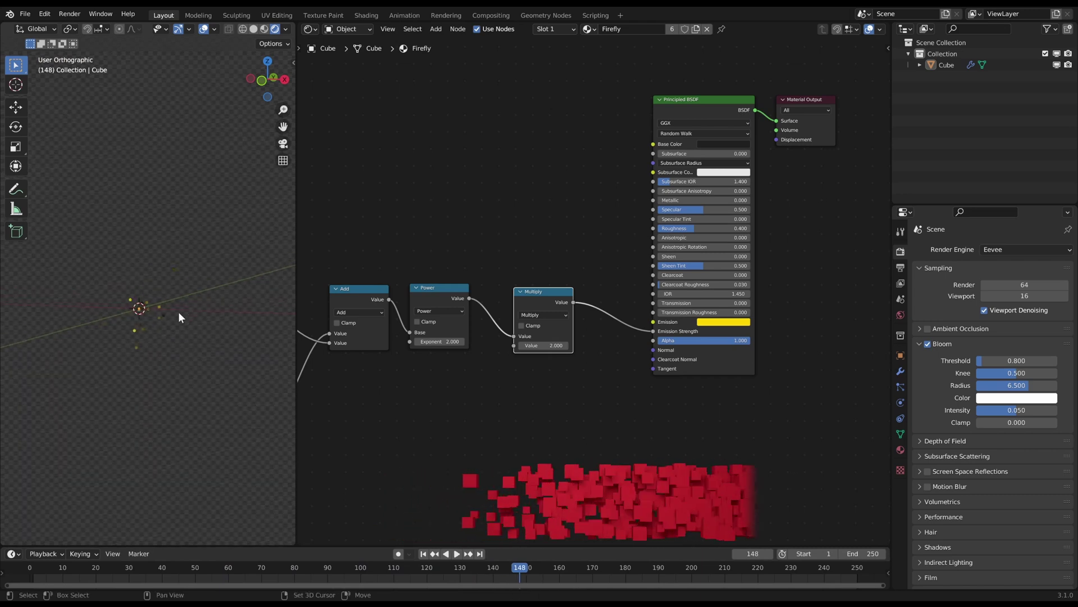
pyautogui.click(162, 311)
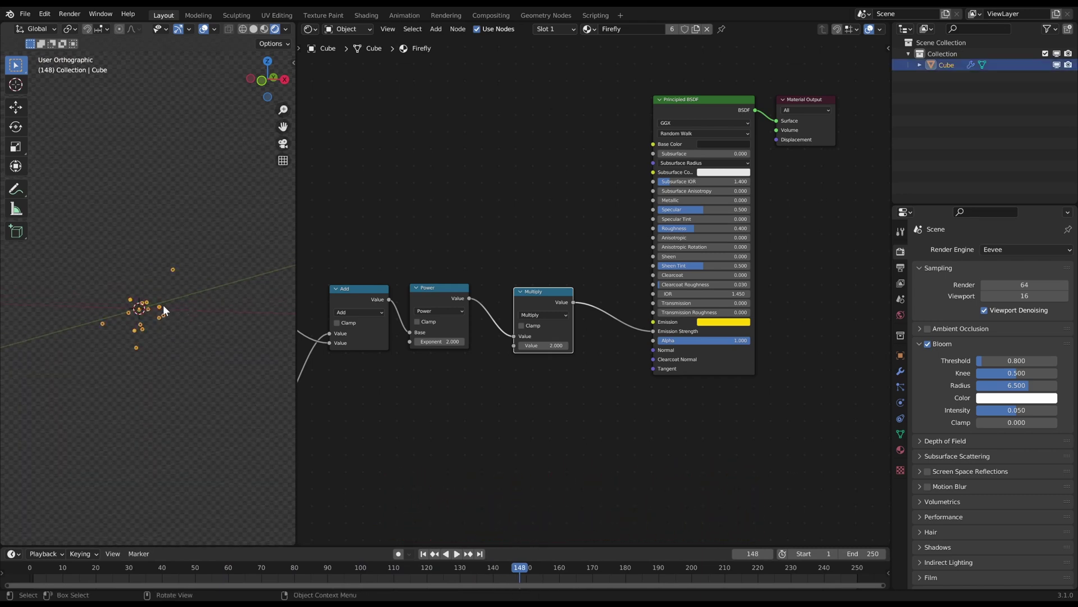